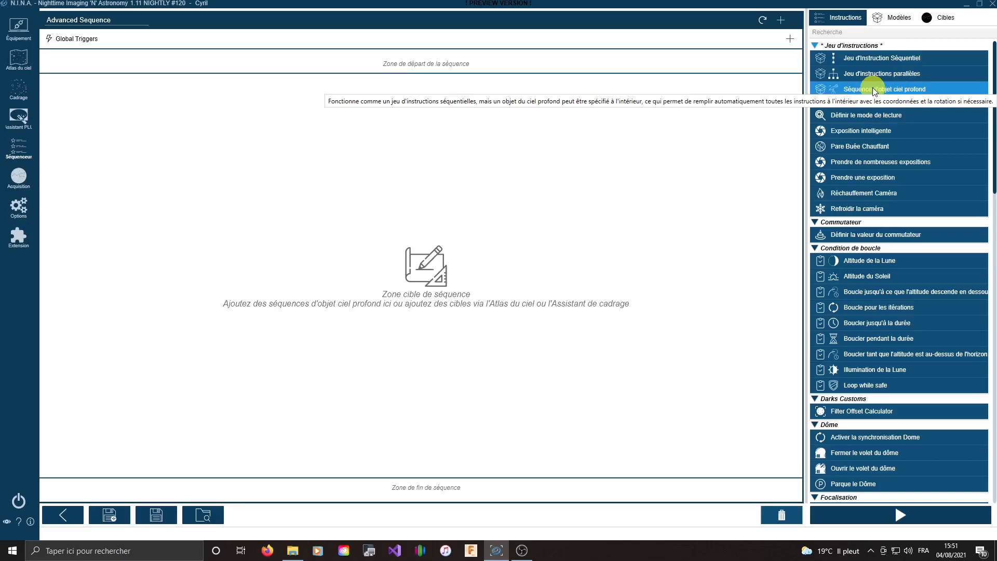
Add a "Séquence d'objet ciel profond" to the target area with the triggers "Retournement au méridien" and "Centrer après la dérive"
drag(875, 91, 459, 147)
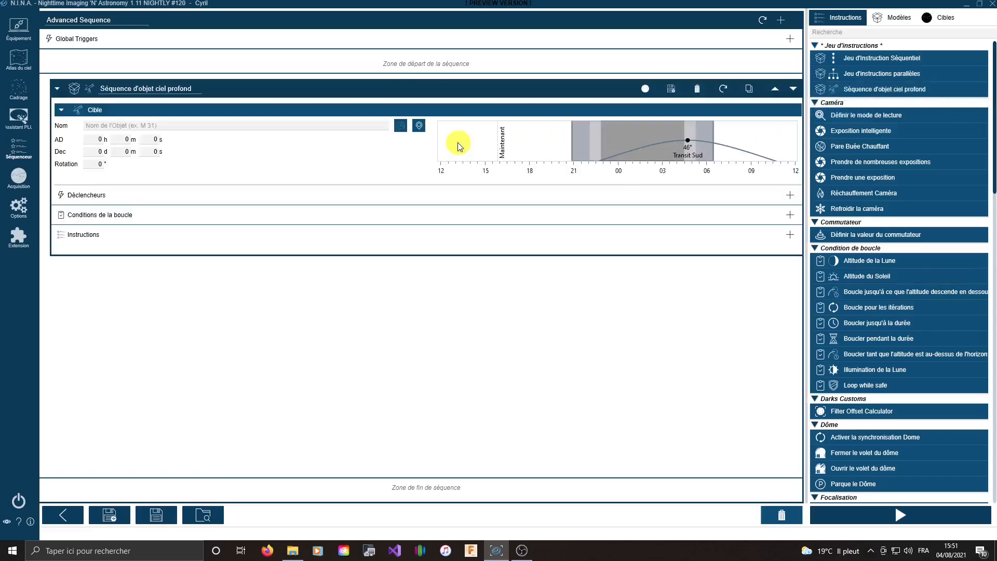
click(790, 195)
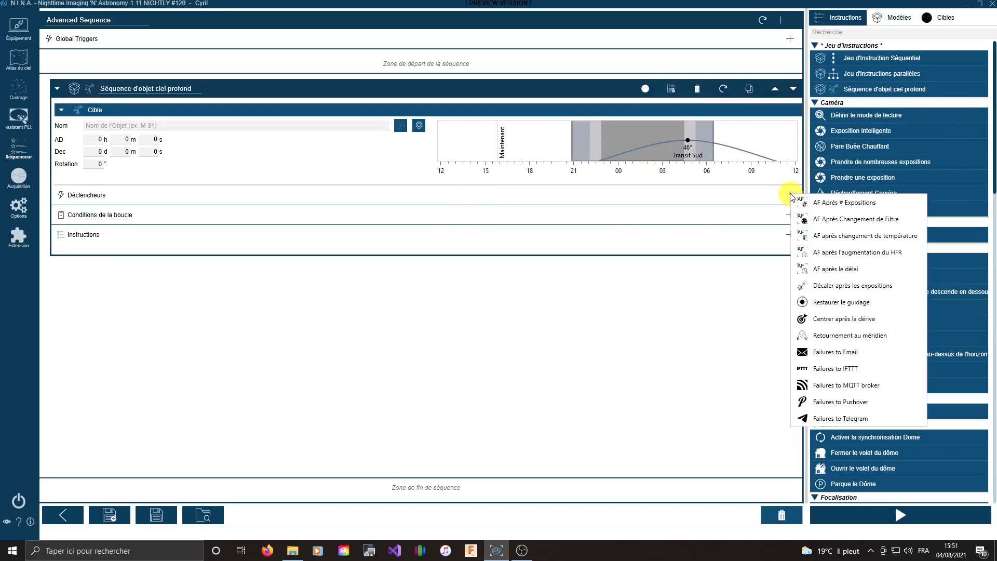
click(731, 197)
click(790, 195)
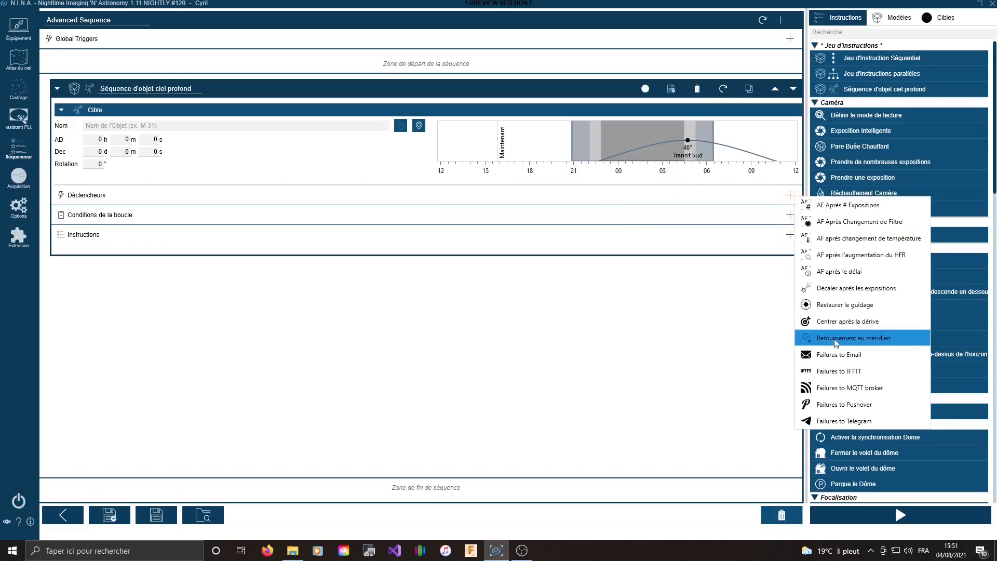
click(836, 339)
click(785, 195)
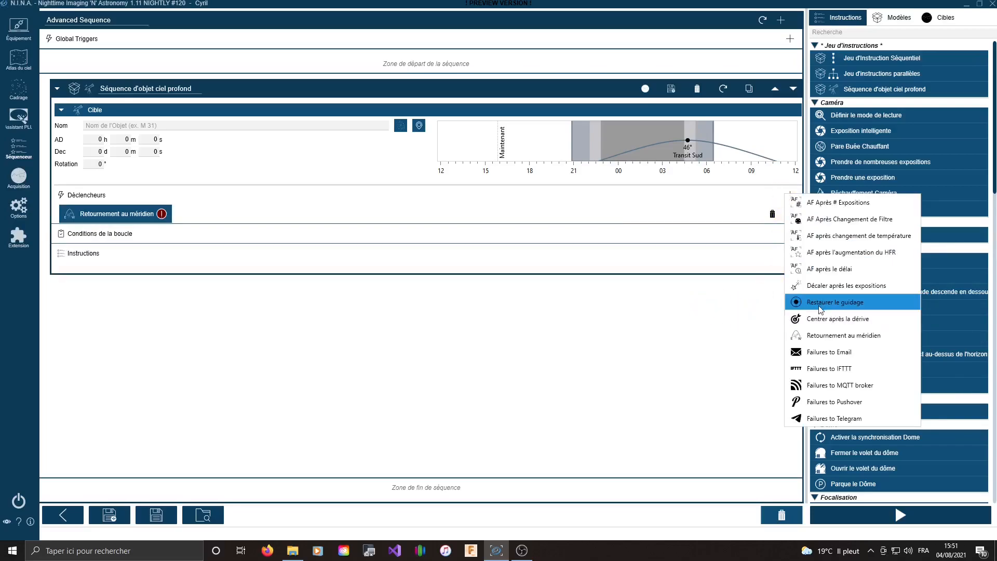
click(821, 318)
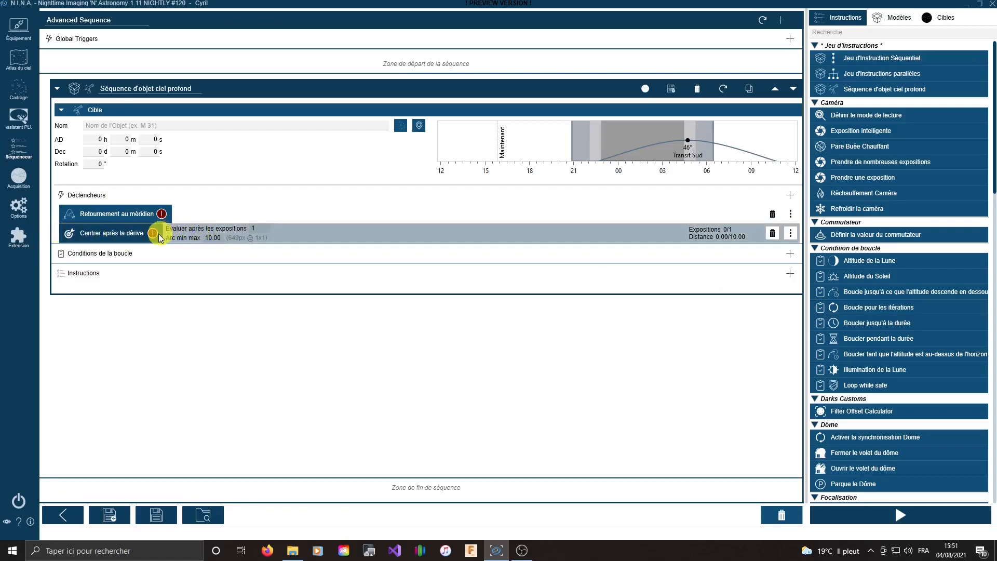
Check the pointing tolerance in the astrometry options and set the drift trigger's "Arc min max" to 0.5
click(210, 237)
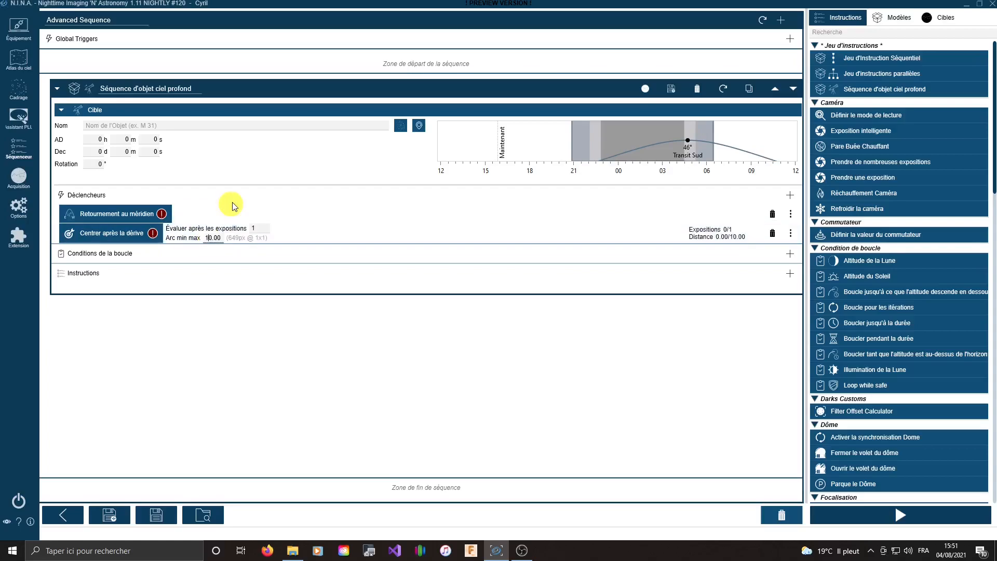
key(BackSpace)
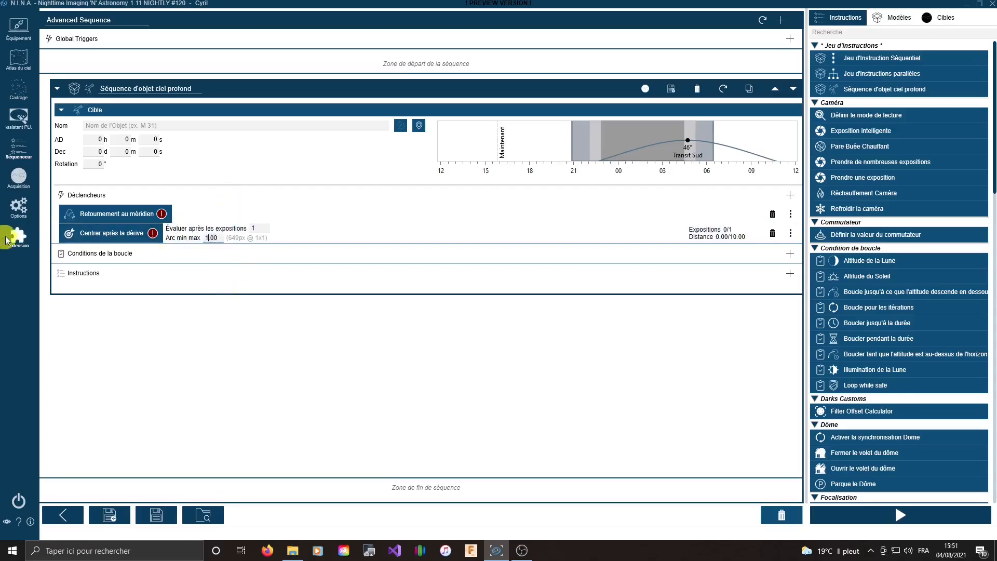
click(23, 208)
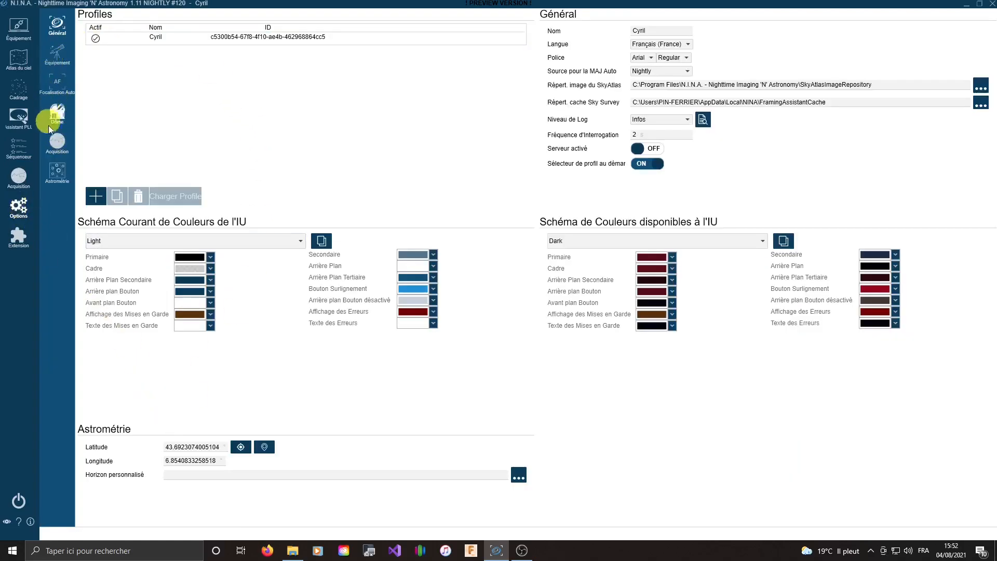
click(57, 172)
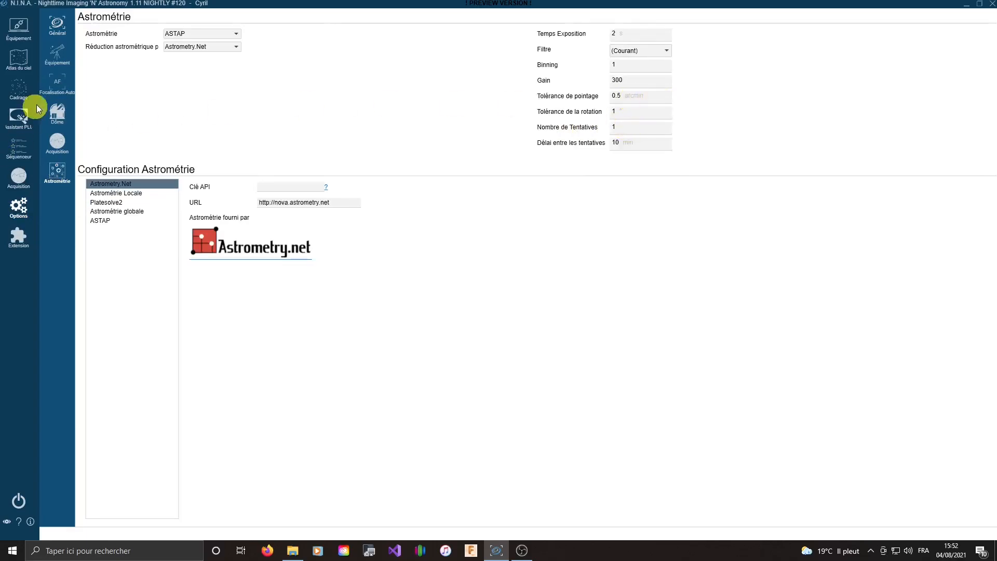
click(19, 148)
double_click(211, 238)
text(0.5)
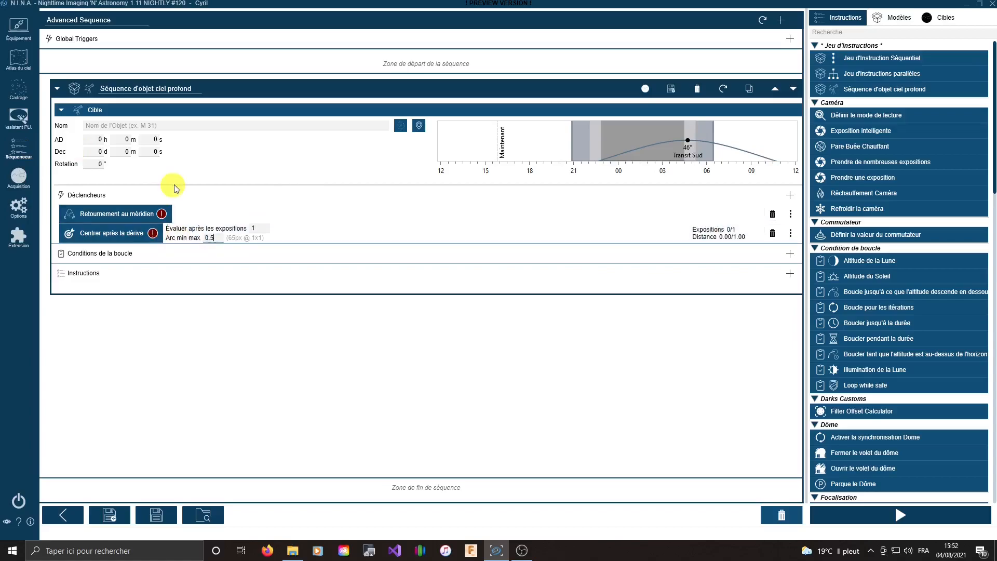
key(Return)
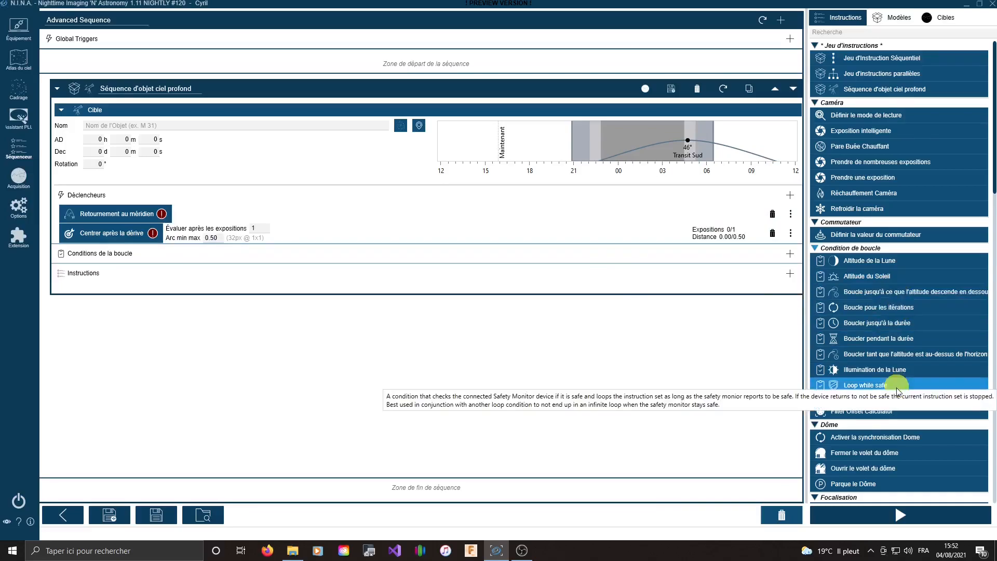
Add an "Attendre l'heure" instruction with source "Crépuscule nautique", followed by "Ouvrir le volet du dôme"
click(790, 274)
mouse_move(817, 277)
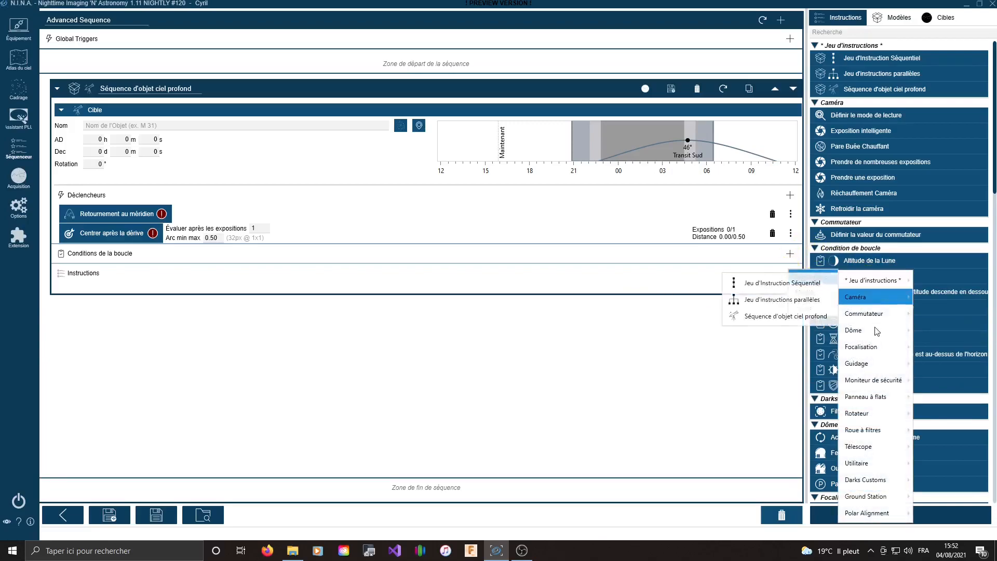
mouse_move(878, 464)
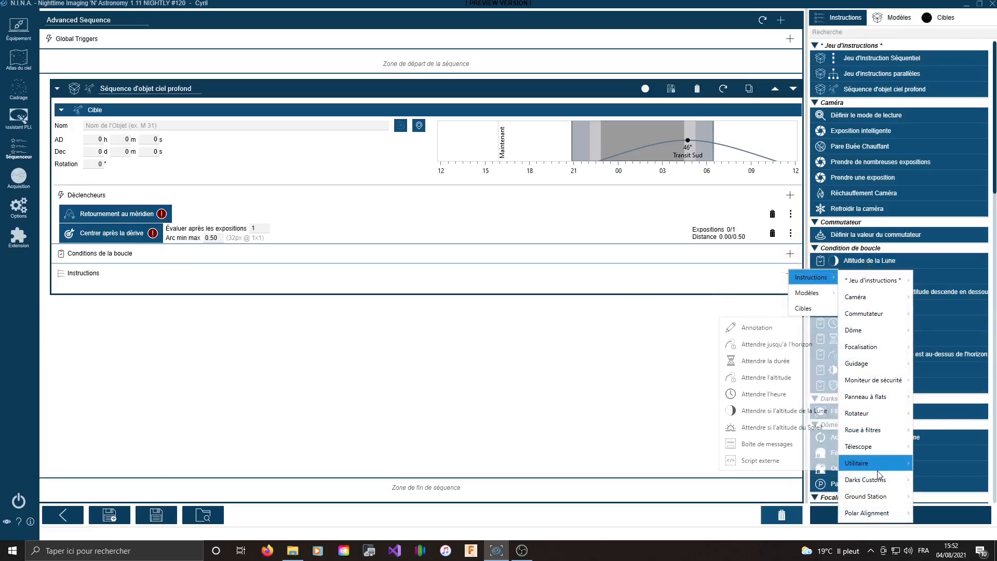
click(779, 394)
click(245, 298)
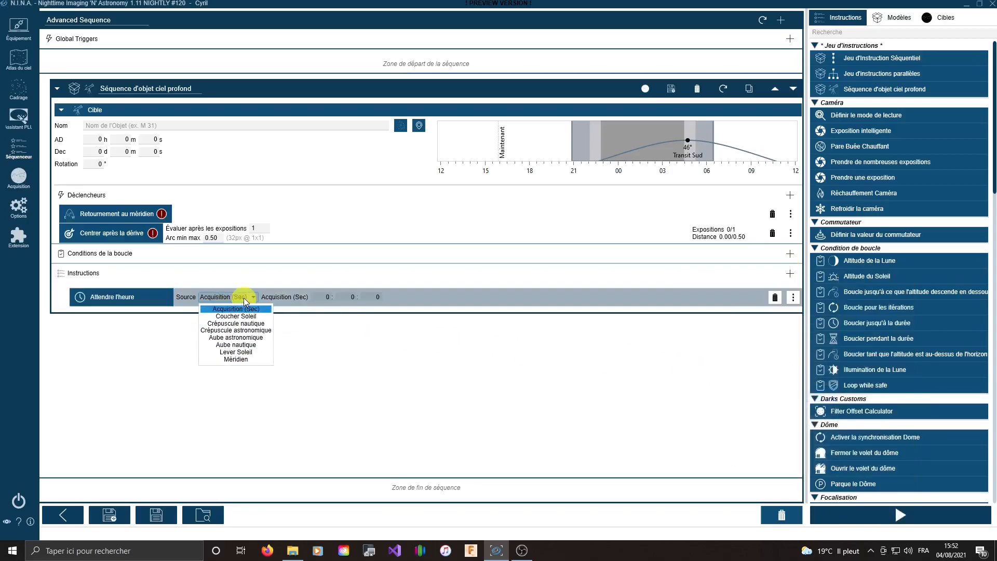
click(238, 324)
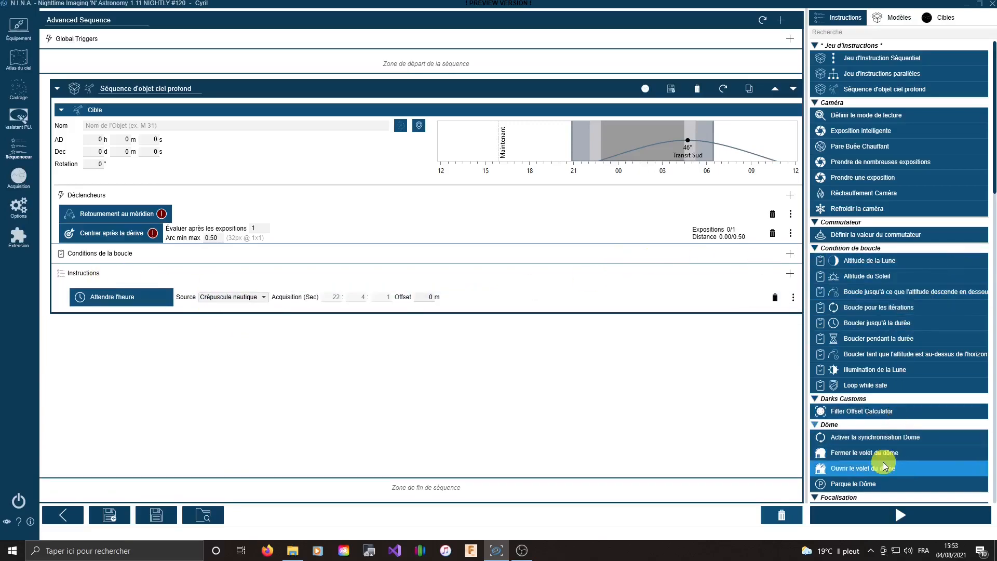
drag(881, 467, 163, 309)
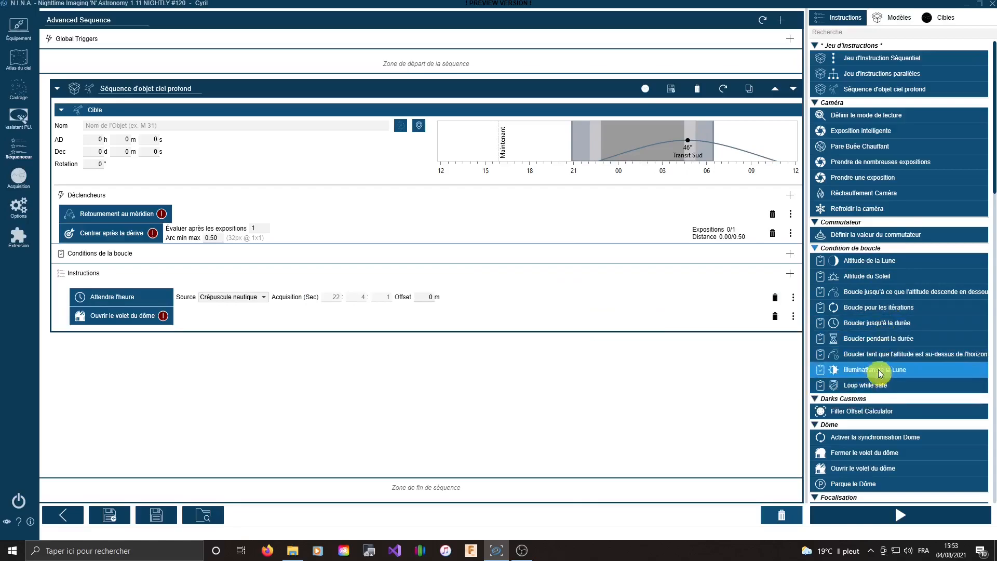
Add a second "Attendre l'heure" instruction after the dome opening, with source "Crépuscule astronomique"
click(790, 274)
mouse_move(813, 281)
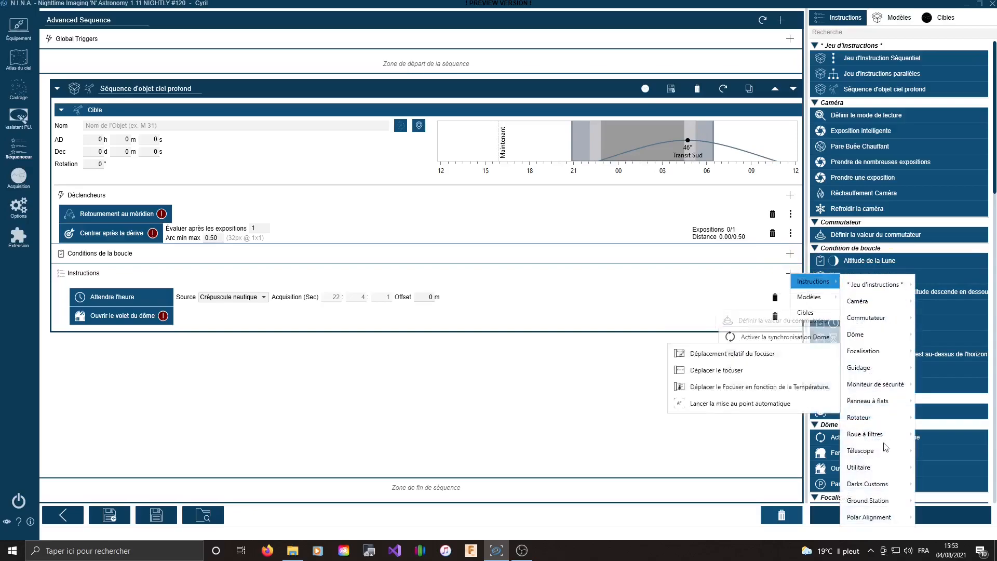
mouse_move(860, 466)
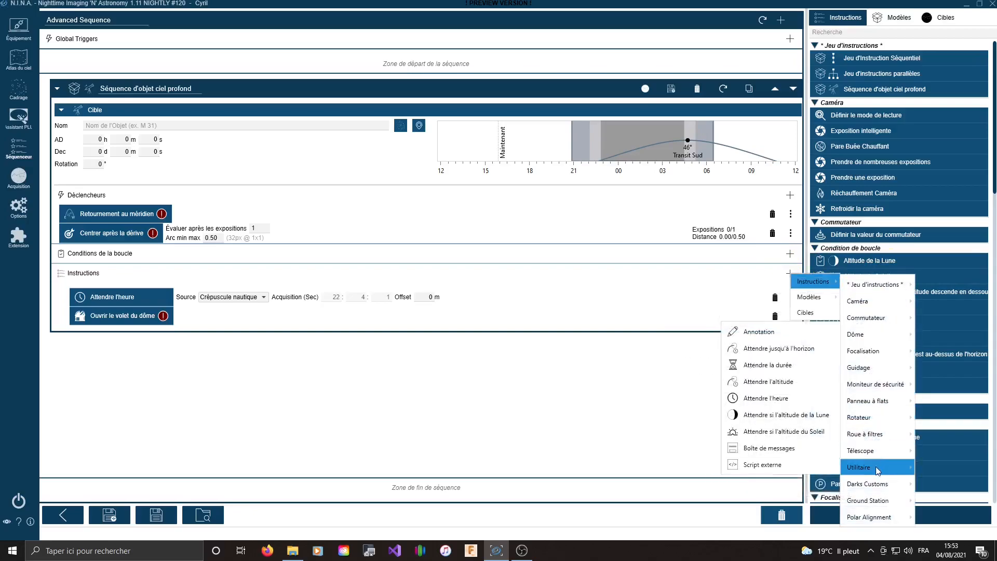
click(769, 399)
click(225, 334)
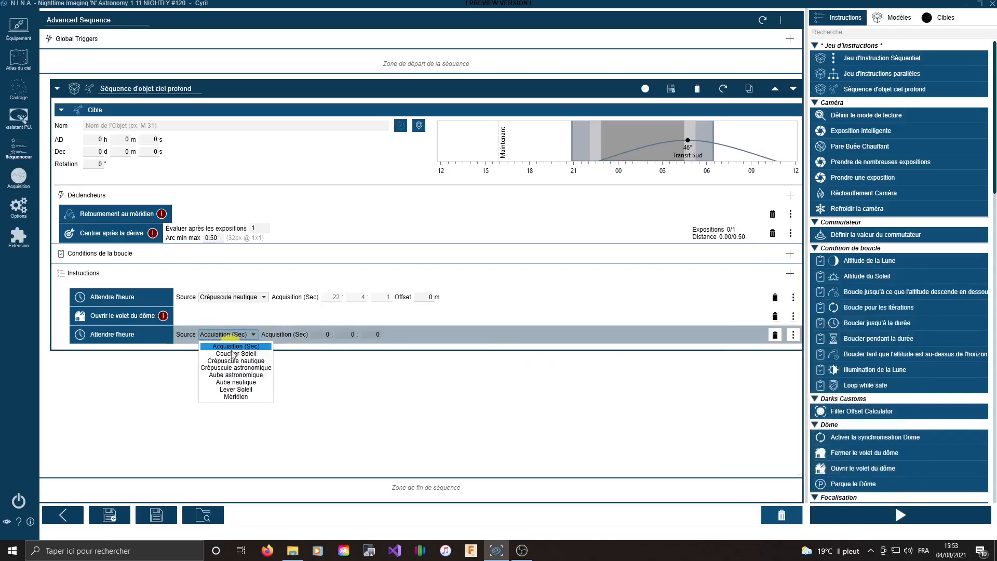
click(237, 368)
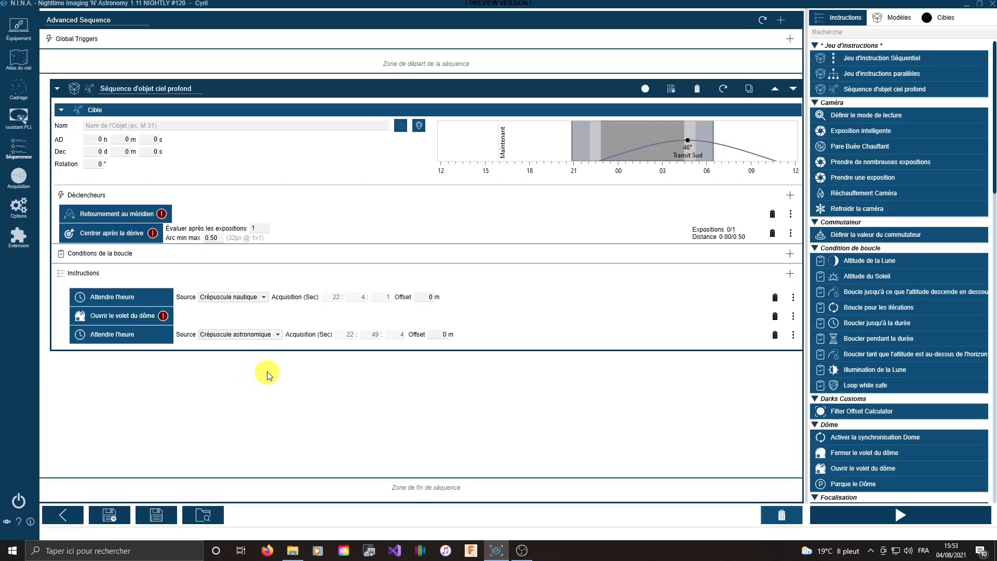
scroll(968, 389, down, 3)
scroll(966, 392, down, 2)
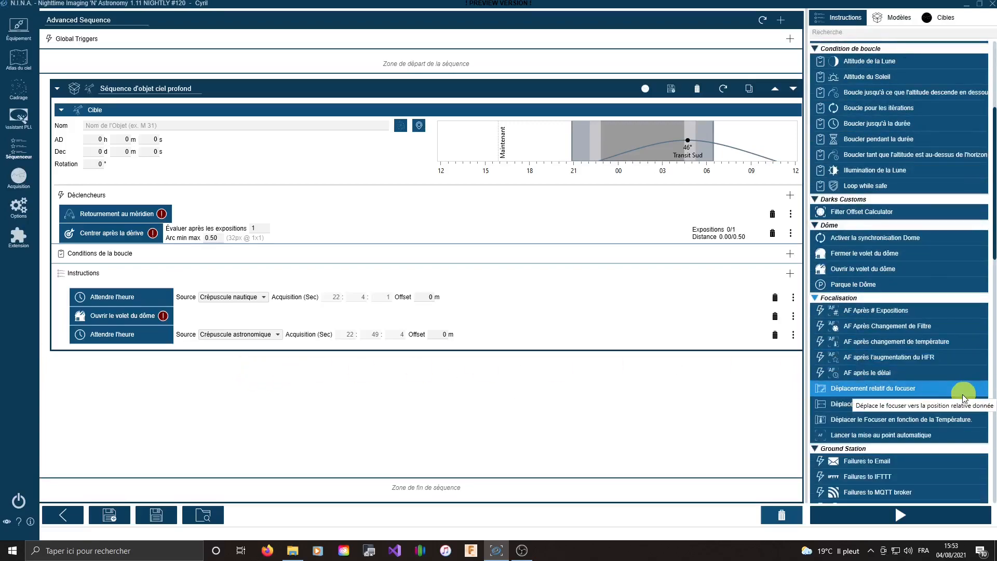
click(787, 273)
mouse_move(818, 283)
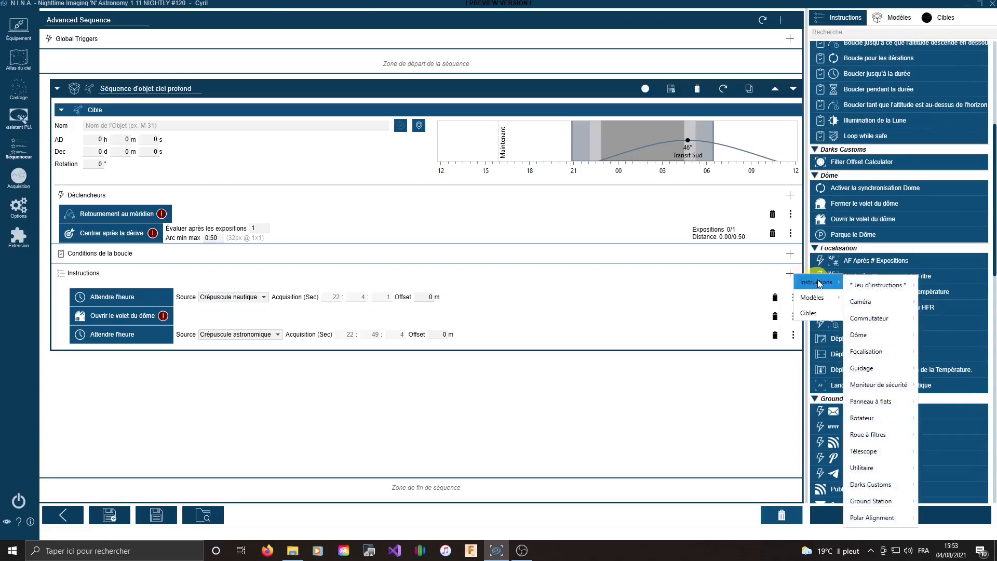
click(679, 453)
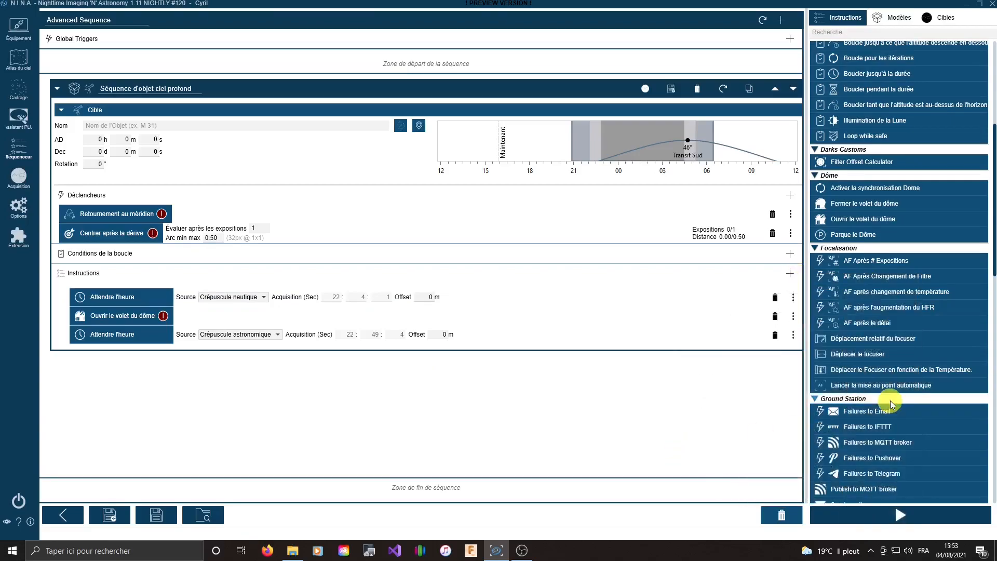
Append the telescope instructions "Déparquer le télescope" and "Déplace vers Ad/Dec" after the astronomical twilight wait
scroll(897, 400, down, 5)
scroll(898, 400, down, 5)
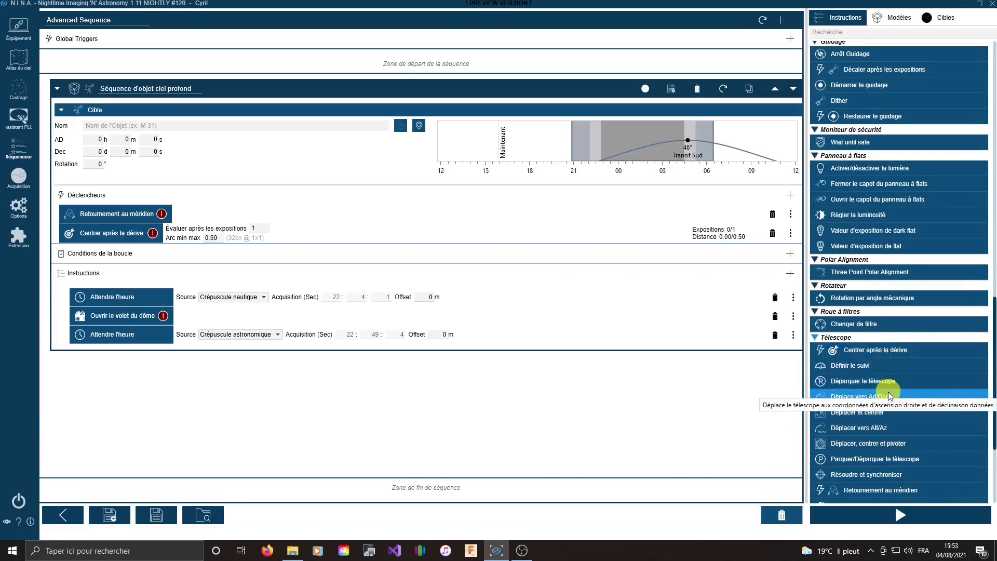
mouse_move(890, 382)
mouse_down()
mouse_move(83, 338)
mouse_move(100, 344)
mouse_up()
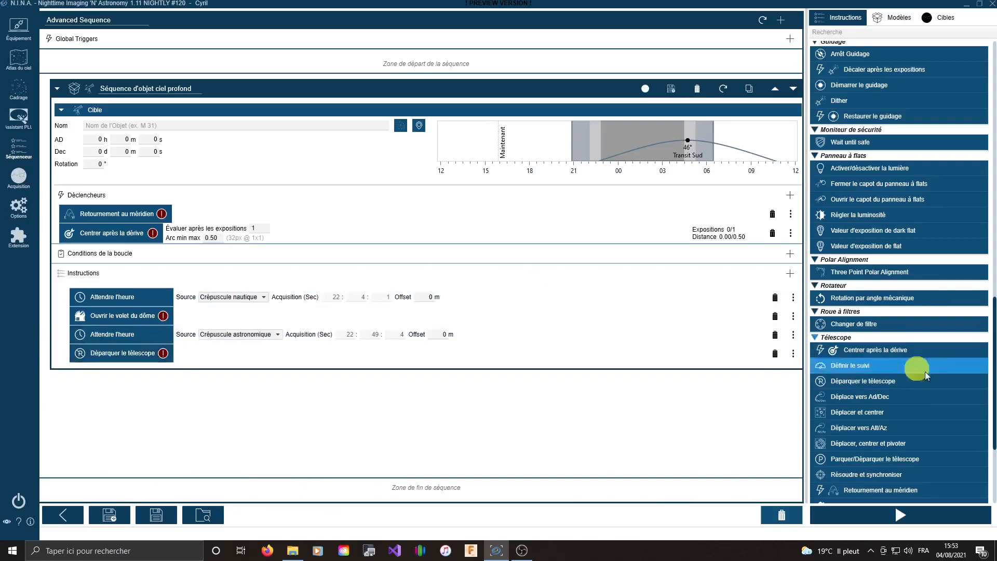
mouse_move(900, 395)
mouse_down()
mouse_move(196, 340)
mouse_move(170, 366)
mouse_up()
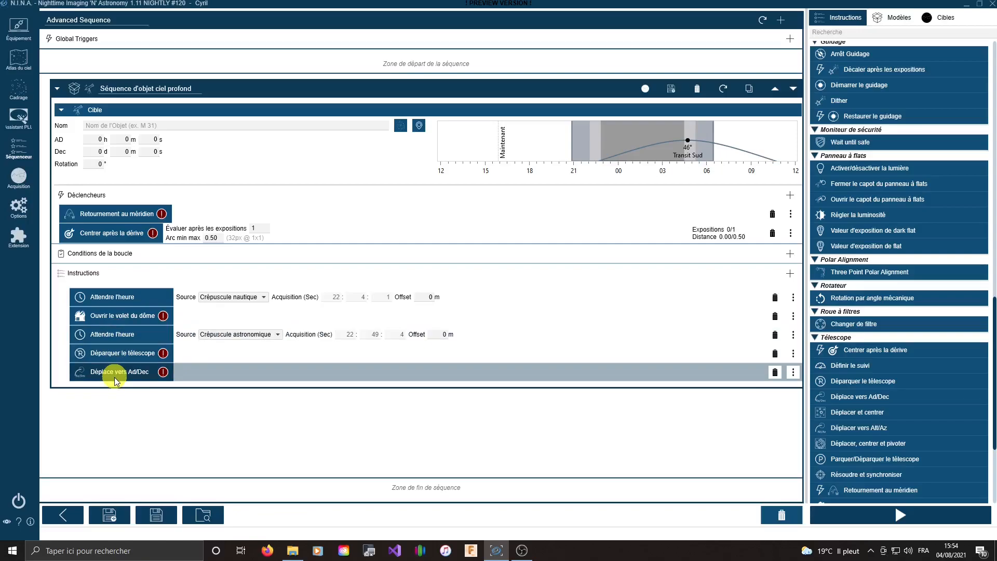
Append "Lancer la mise au point automatique" and "Déplacer et centrer" to the end of the sequence's instructions
click(790, 273)
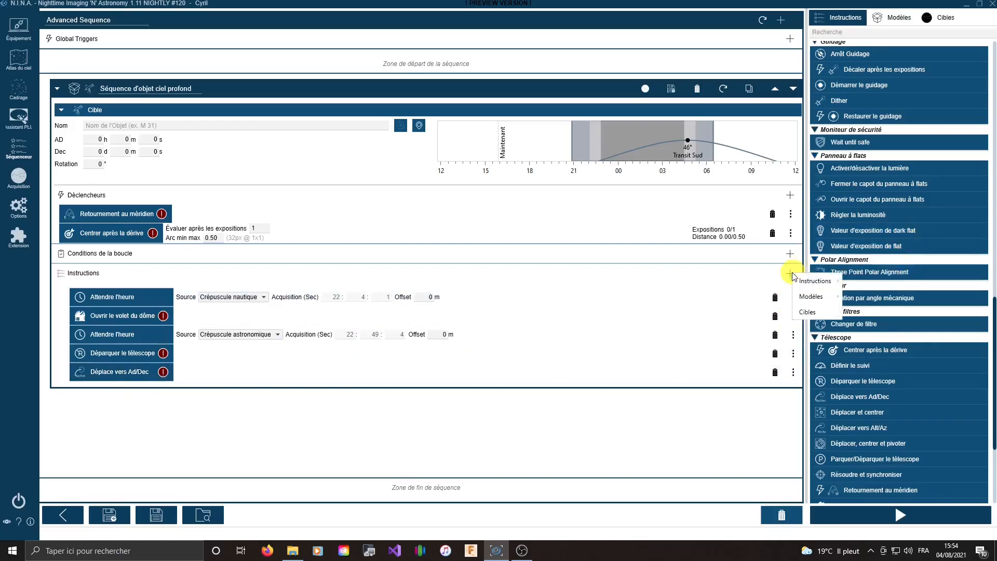
mouse_move(814, 283)
mouse_move(888, 286)
mouse_move(876, 349)
click(748, 403)
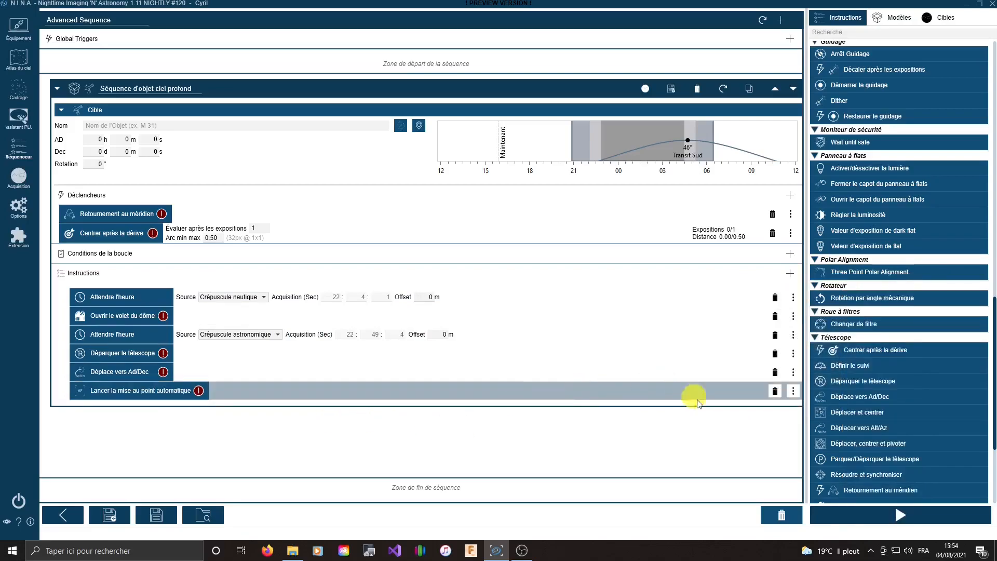
drag(844, 410, 167, 394)
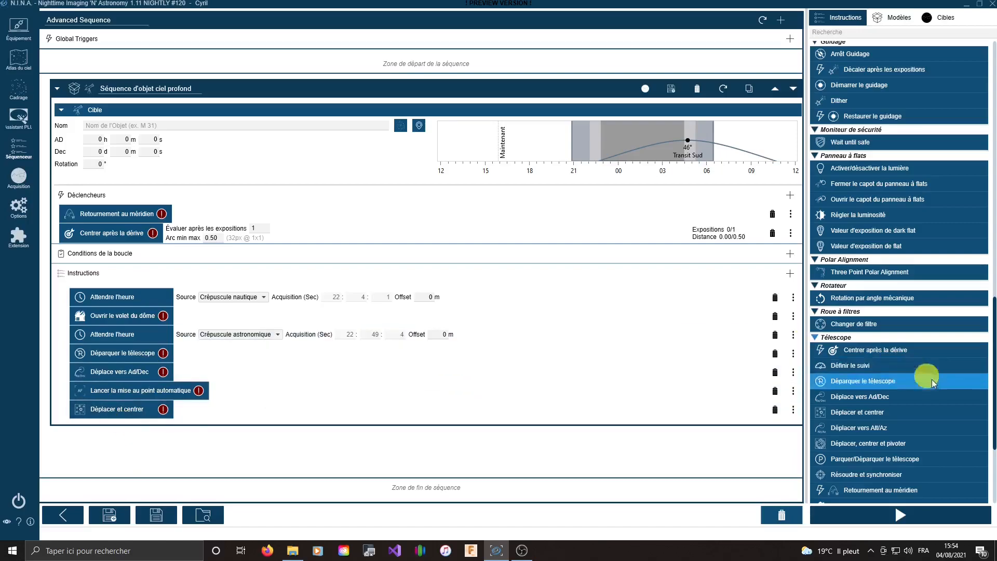
Append "Résoudre et synchroniser" and "Démarrer le guidage" to the instructions, leaving forced calibration off
drag(910, 476, 198, 436)
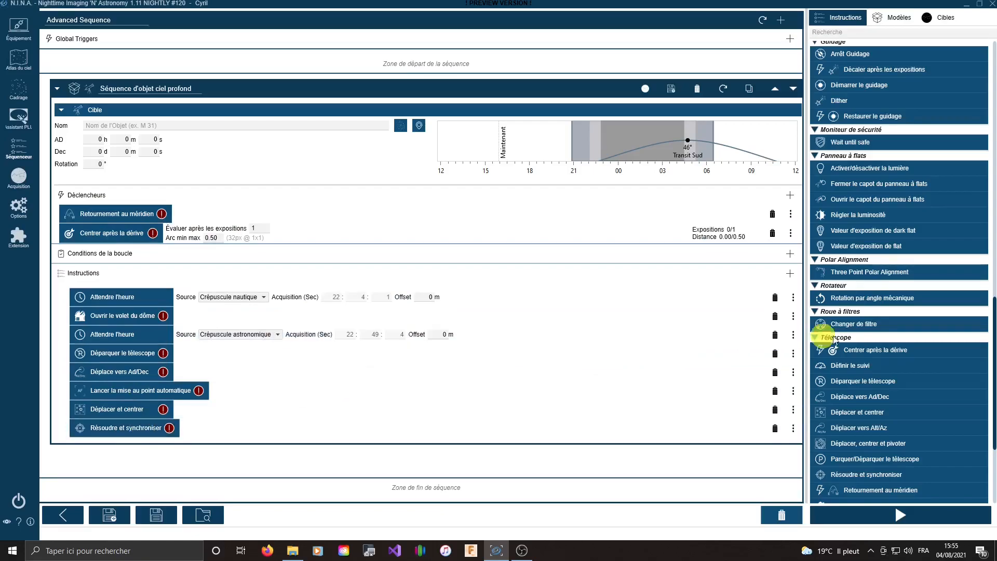
scroll(831, 350, up, 5)
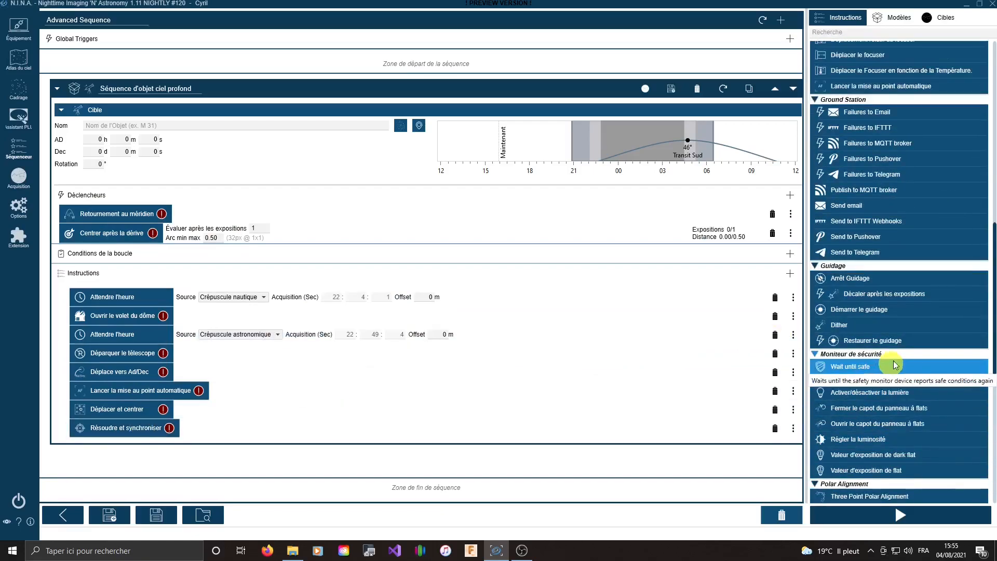
drag(897, 310, 224, 440)
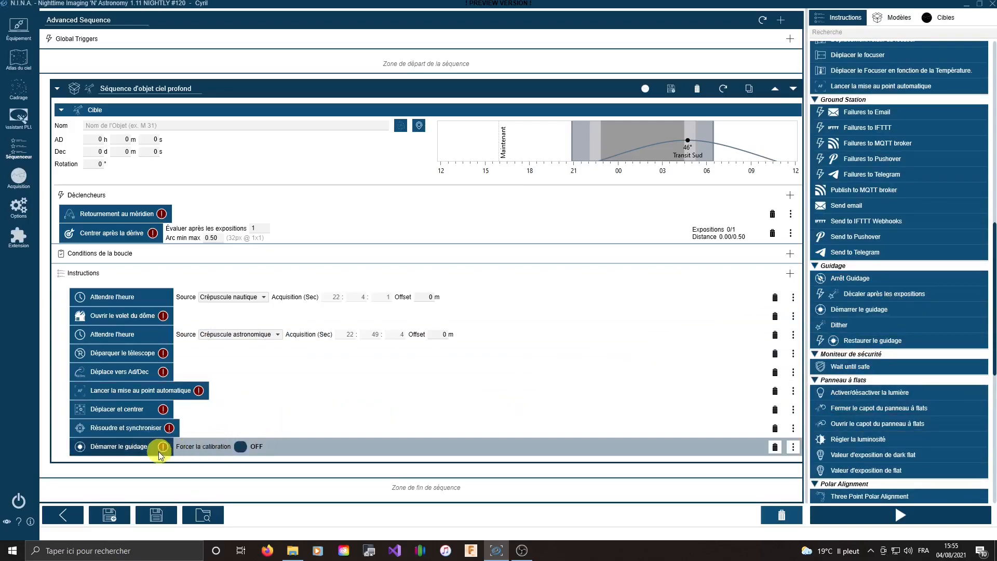
click(252, 448)
click(254, 449)
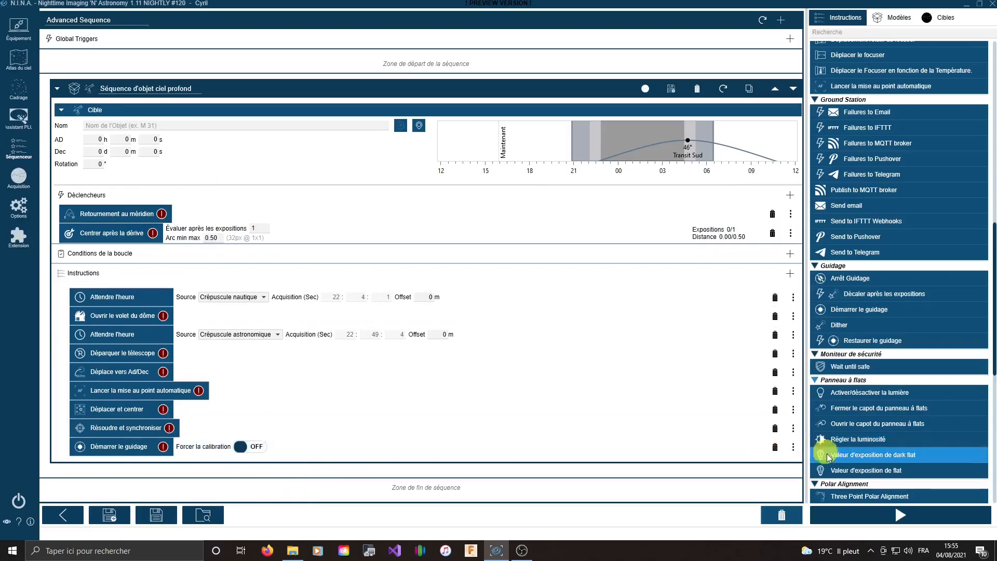
Append an "Exposition intelligente" camera instruction after the guiding start
scroll(920, 332, up, 10)
scroll(919, 322, up, 3)
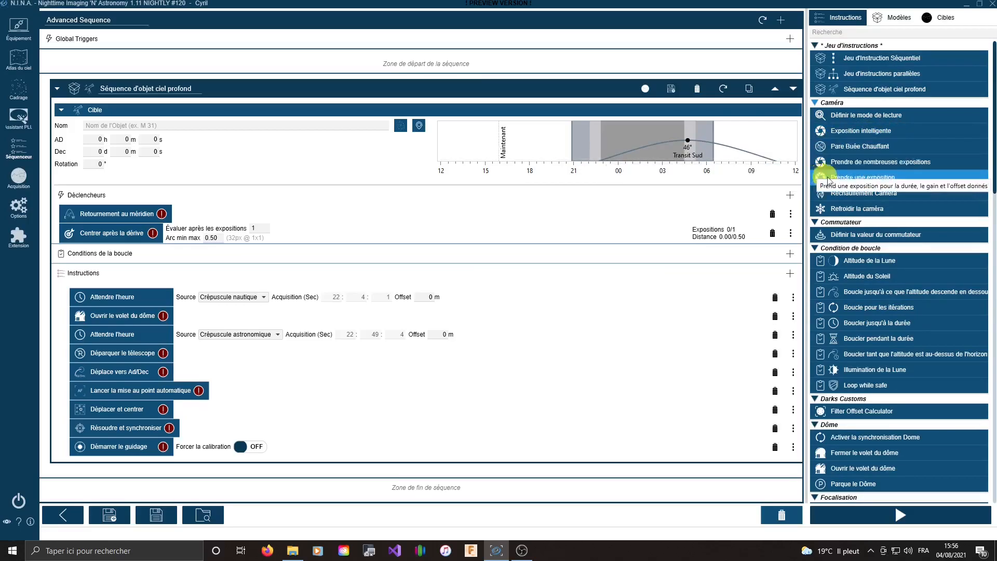
drag(870, 131, 133, 456)
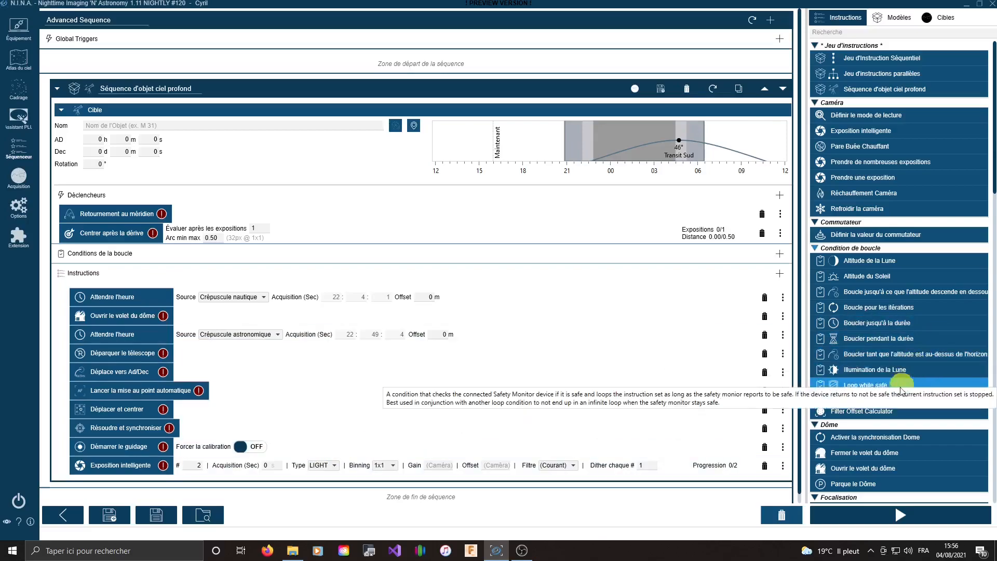
Append the guiding instruction "Arrêt Guidage" after the smart exposure
click(780, 254)
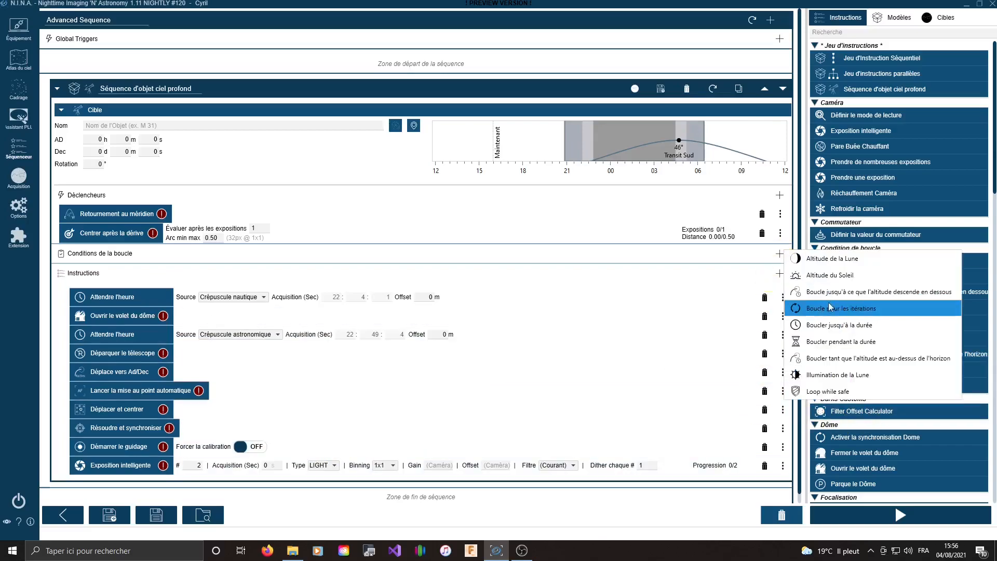
click(779, 274)
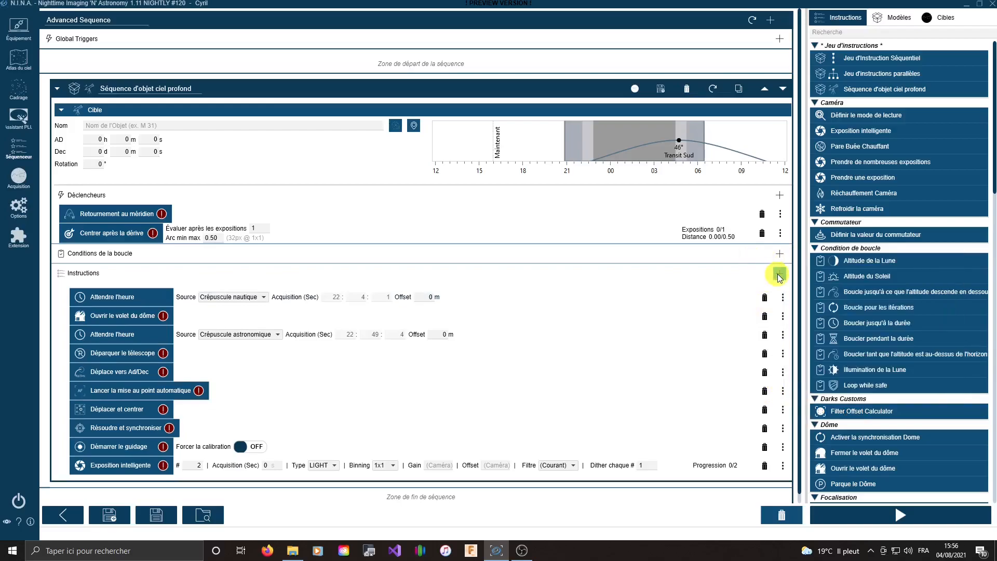
mouse_move(799, 283)
mouse_move(866, 369)
click(929, 373)
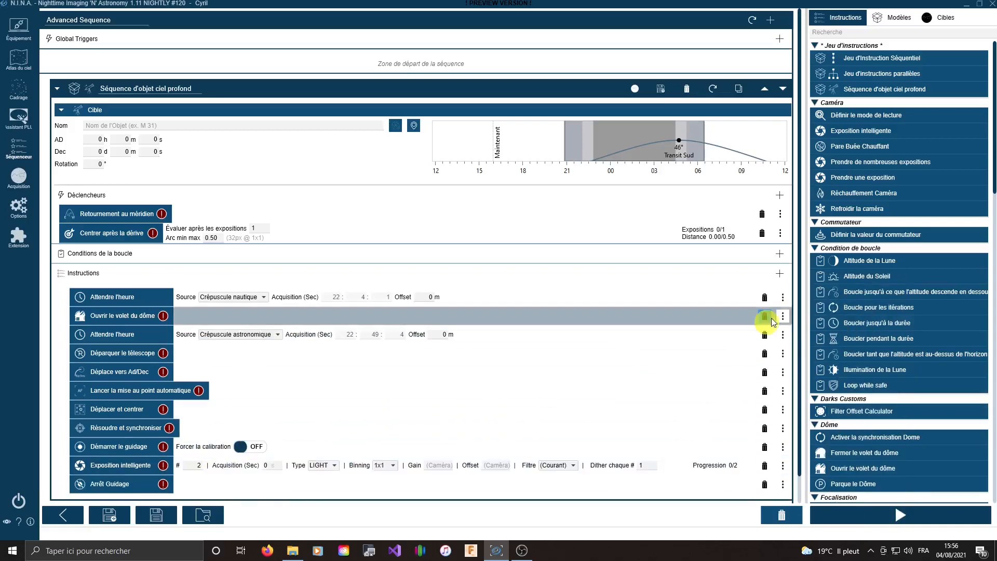
Append the telescope instruction "Parquer/Déparquer le télescope" after the guiding stop
scroll(924, 378, down, 3)
scroll(925, 378, down, 19)
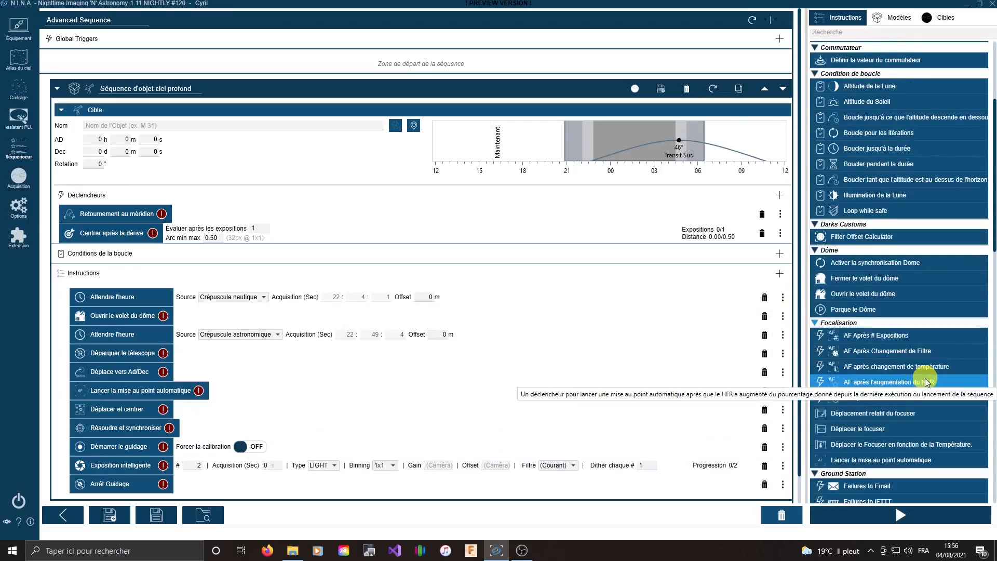
scroll(925, 383, down, 13)
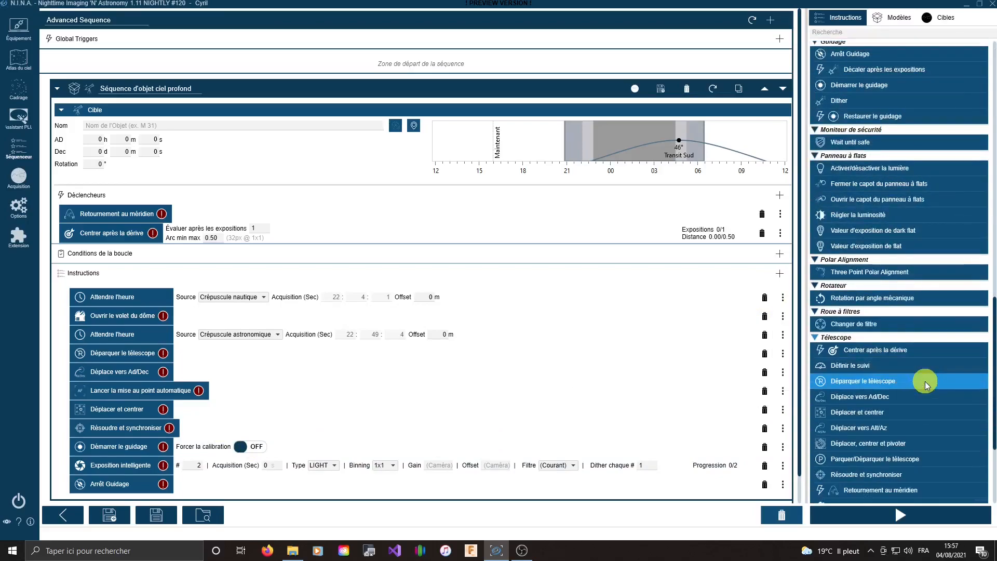
drag(828, 334, 133, 500)
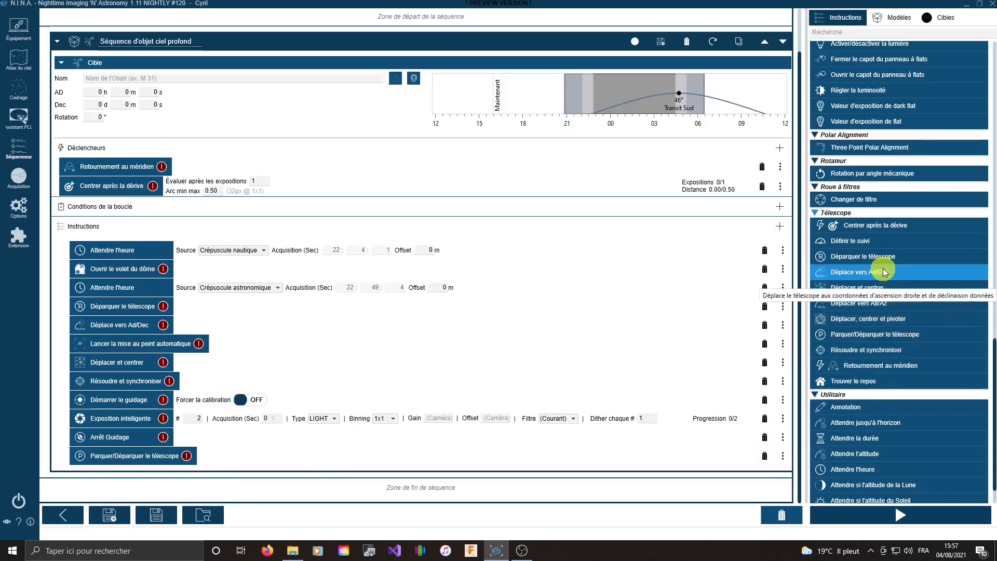
Append "Définir le suivi" after the telescope parking instruction and set its tracking rate to "Arrêté"
drag(867, 242, 193, 465)
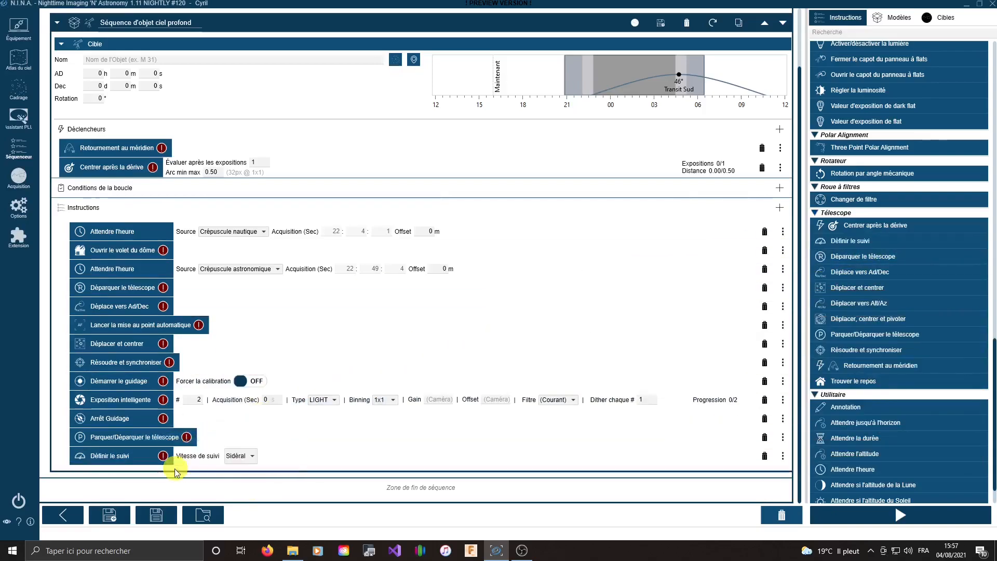
click(244, 459)
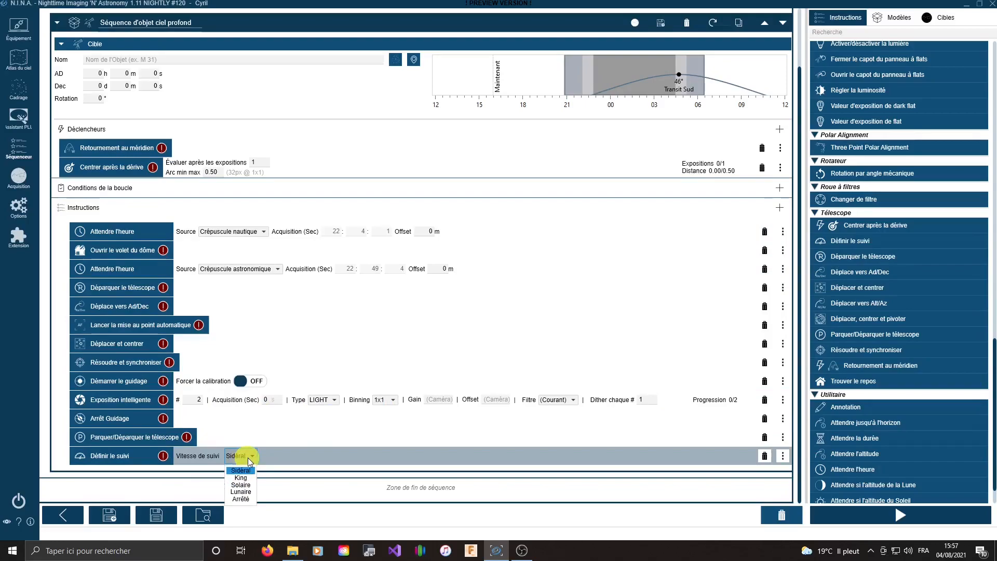
click(240, 501)
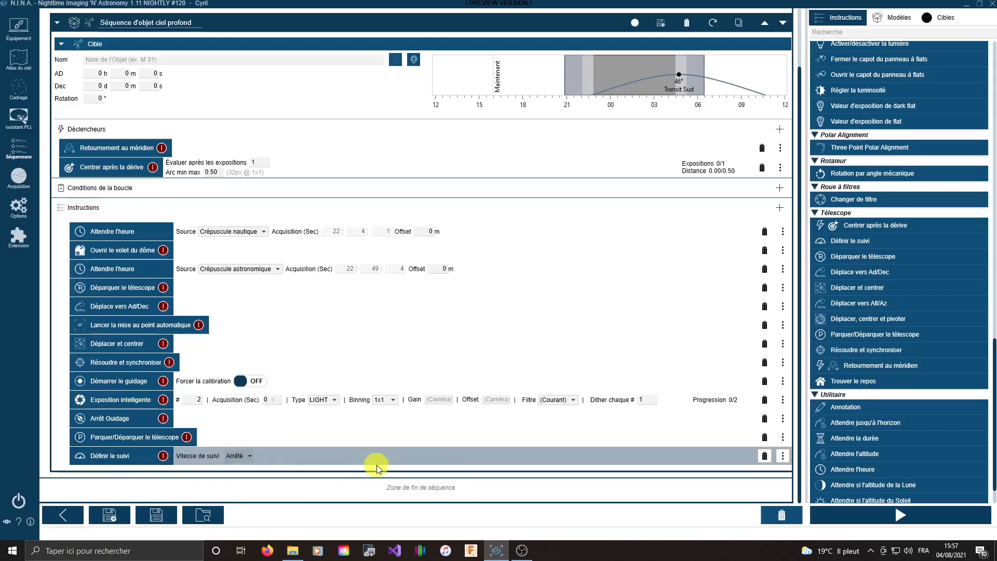
Append the dome instruction "Fermer le volet du dôme" after the tracking stop
click(779, 207)
mouse_move(802, 212)
mouse_move(880, 297)
mouse_move(863, 264)
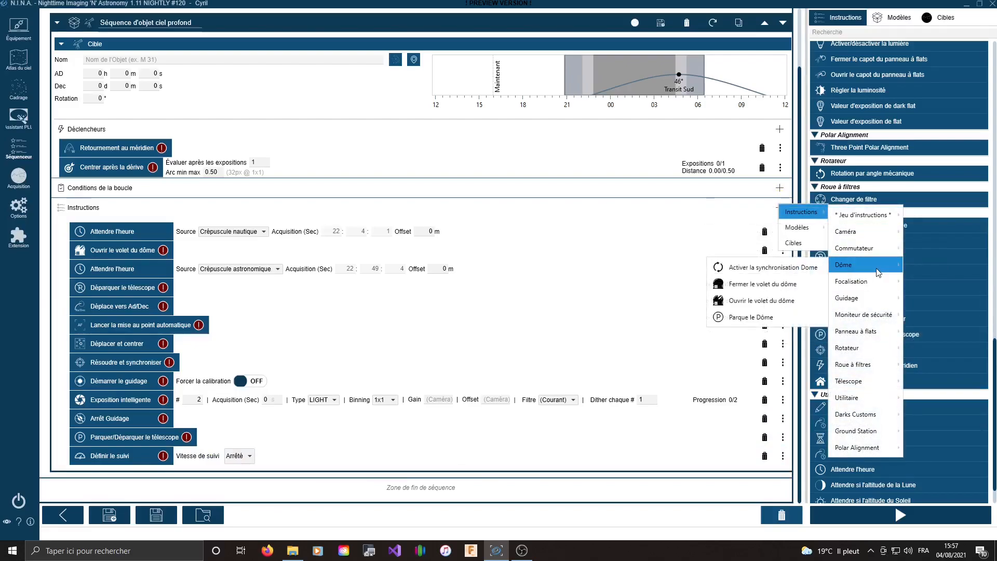
click(773, 285)
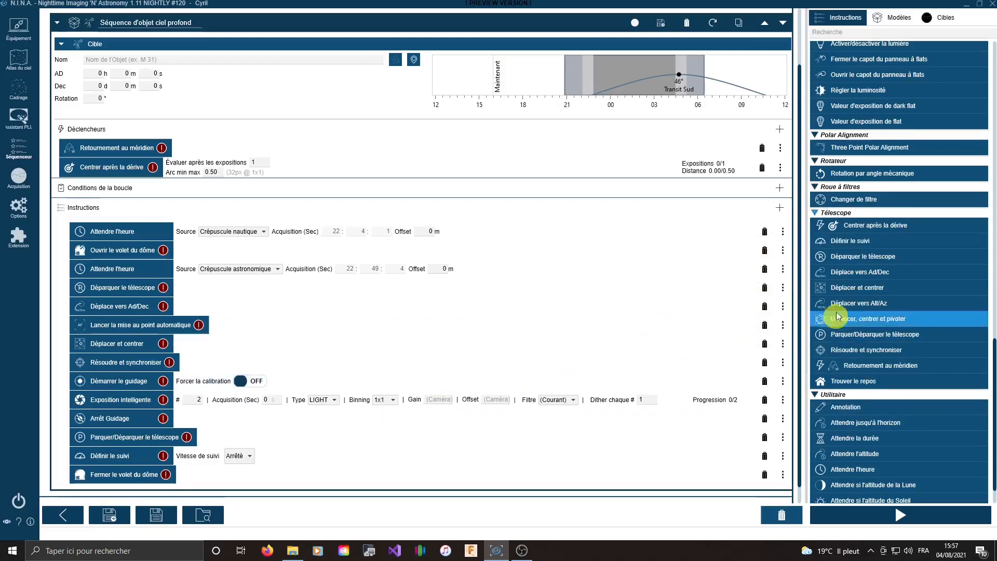
Append the utility instruction "Attendre la durée" after the dome shutter closing and set its delay to 60 s
click(779, 209)
mouse_move(800, 223)
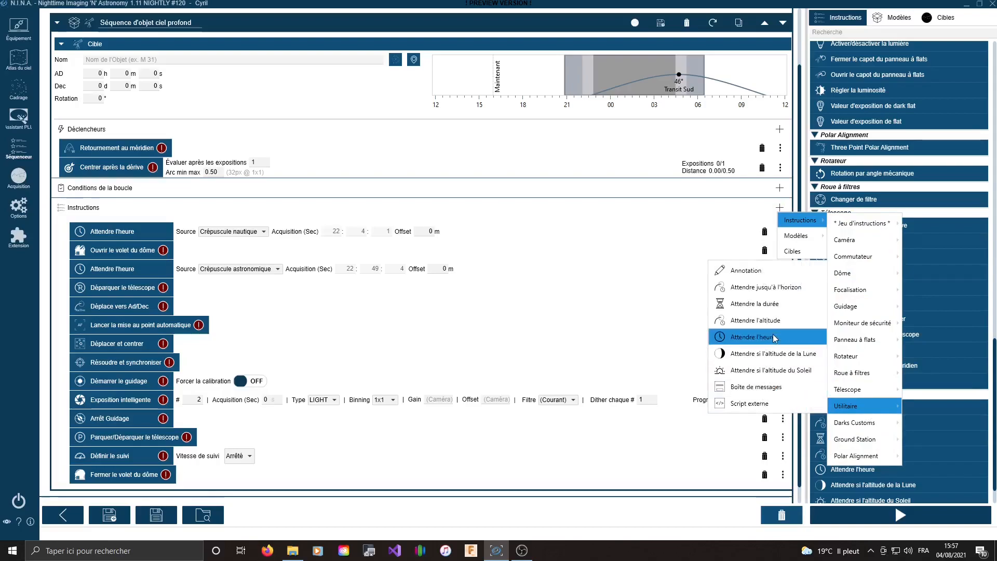
click(755, 304)
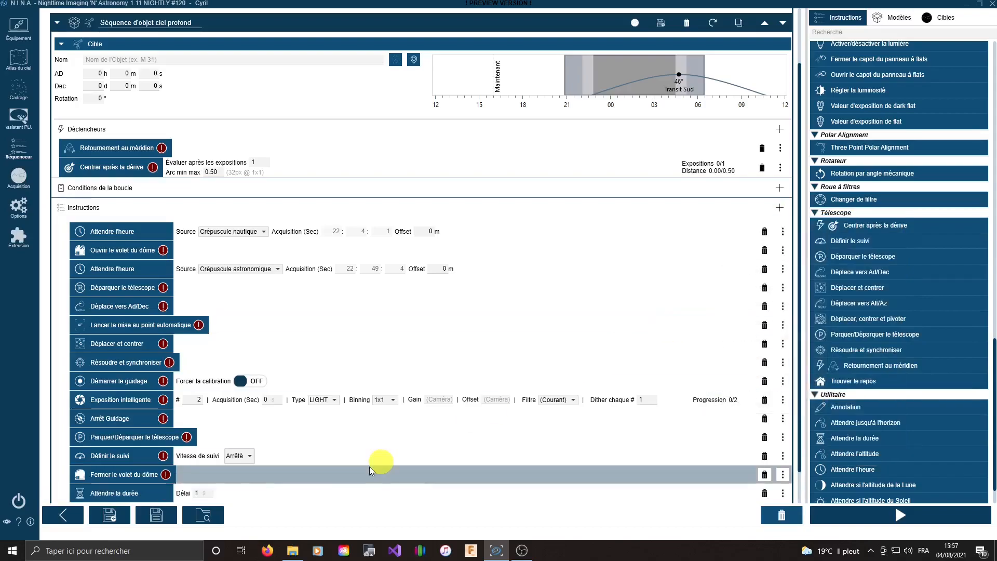
double_click(197, 492)
text(60)
scroll(316, 478, down, 2)
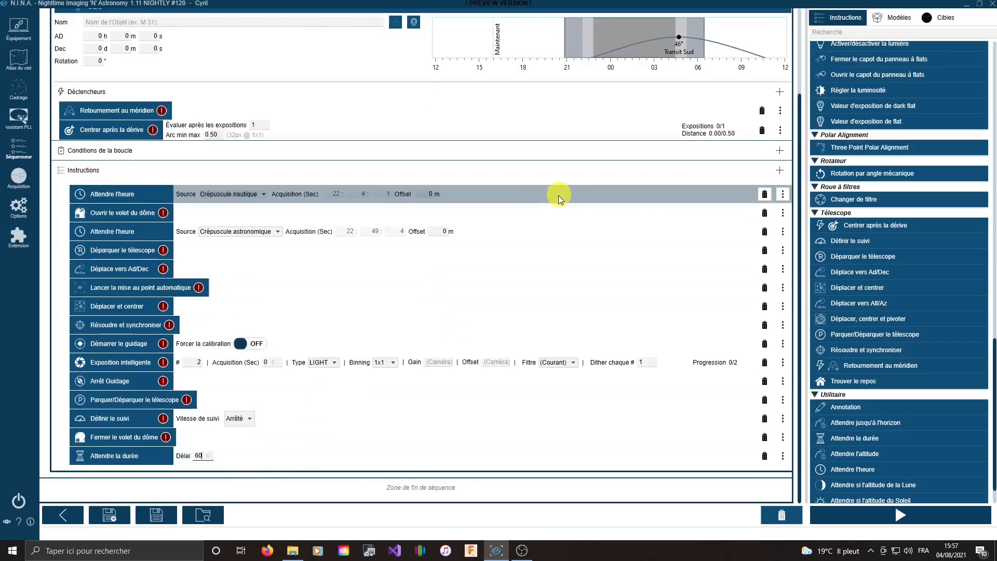
click(781, 167)
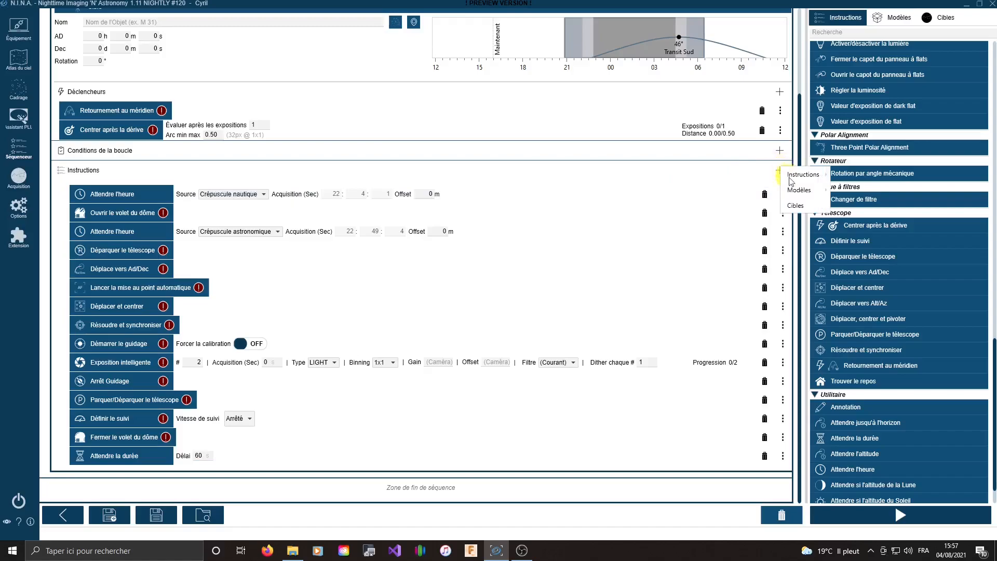
mouse_move(803, 177)
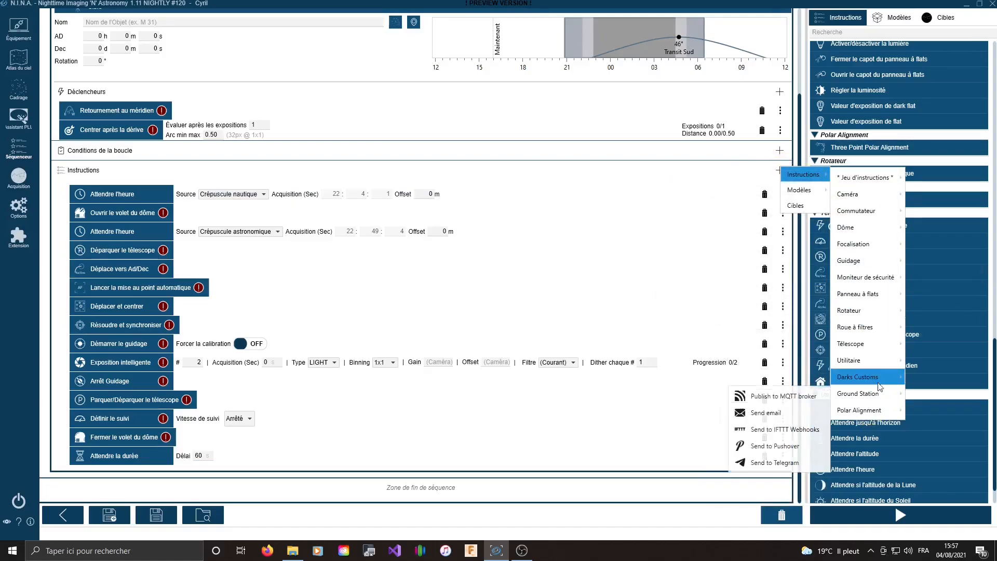
mouse_move(882, 333)
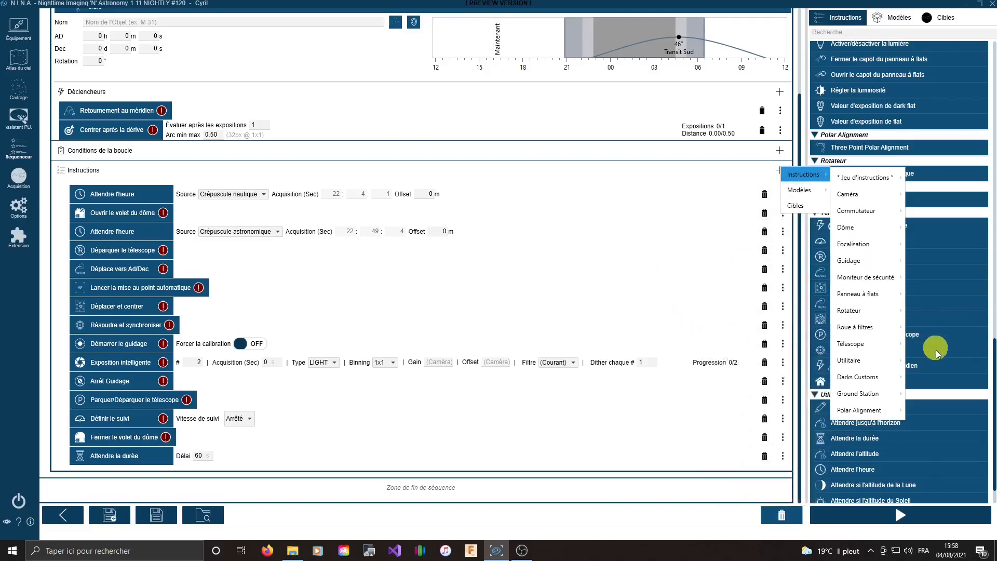
click(964, 359)
Append the flat panel instructions "Régler la luminosité" with brightness 255 and "Activer/désactiver la lumière" switched ON
scroll(964, 358, up, 3)
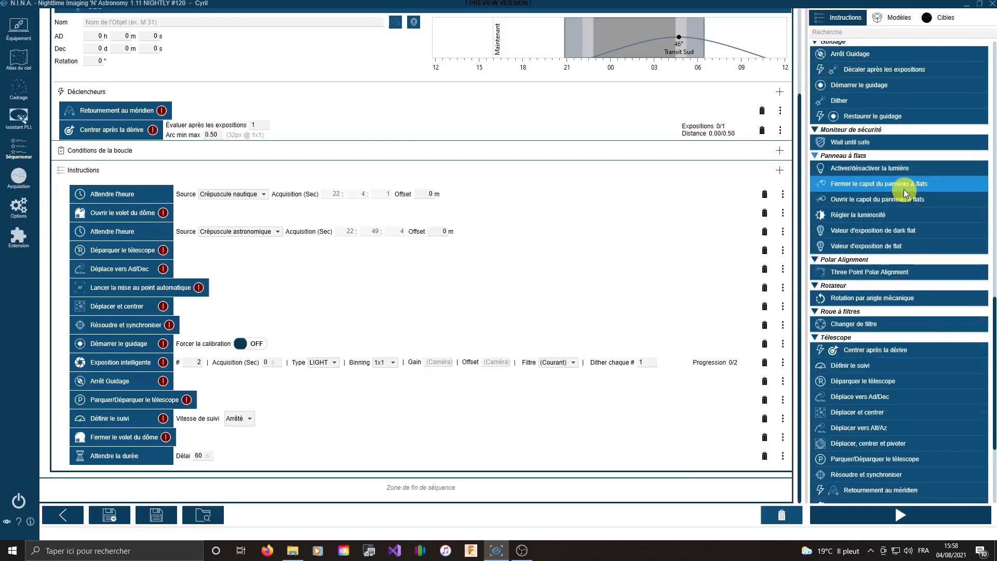
drag(889, 215, 257, 463)
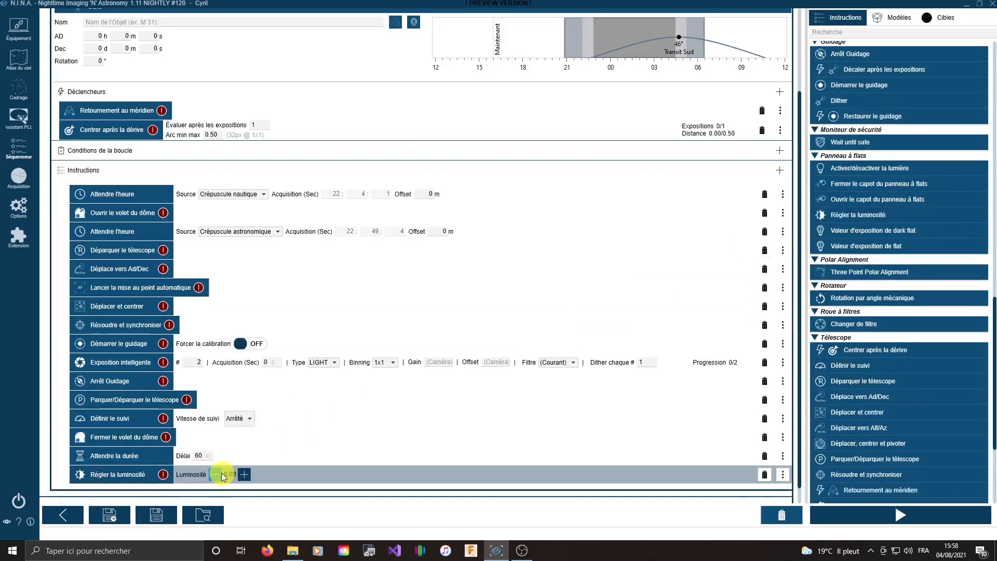
click(225, 474)
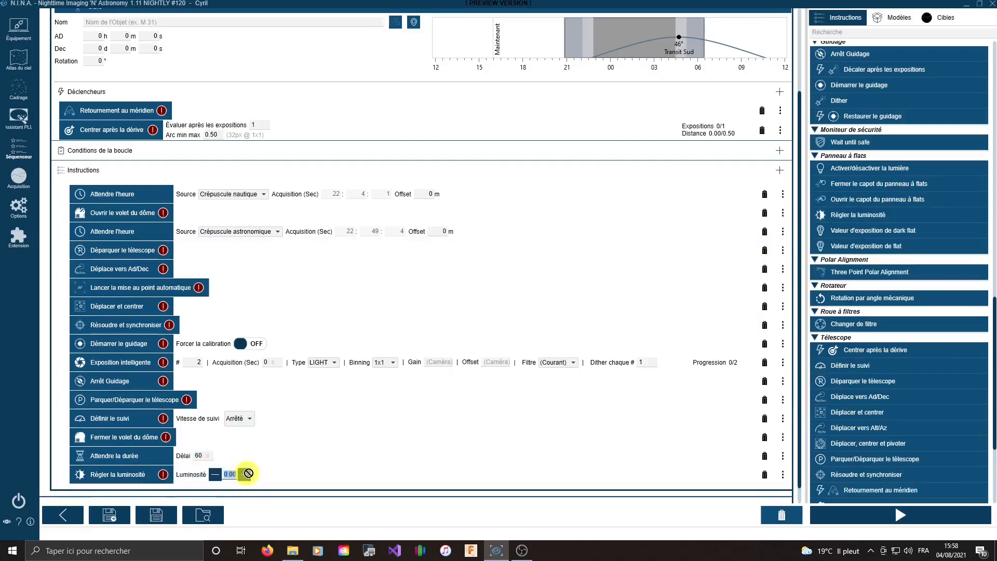
text(255)
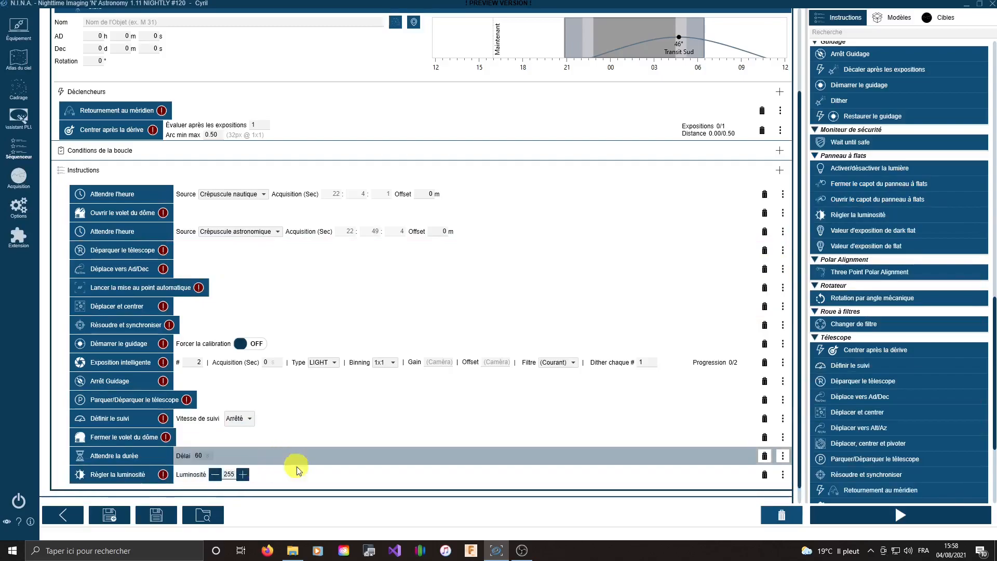
drag(912, 171, 134, 478)
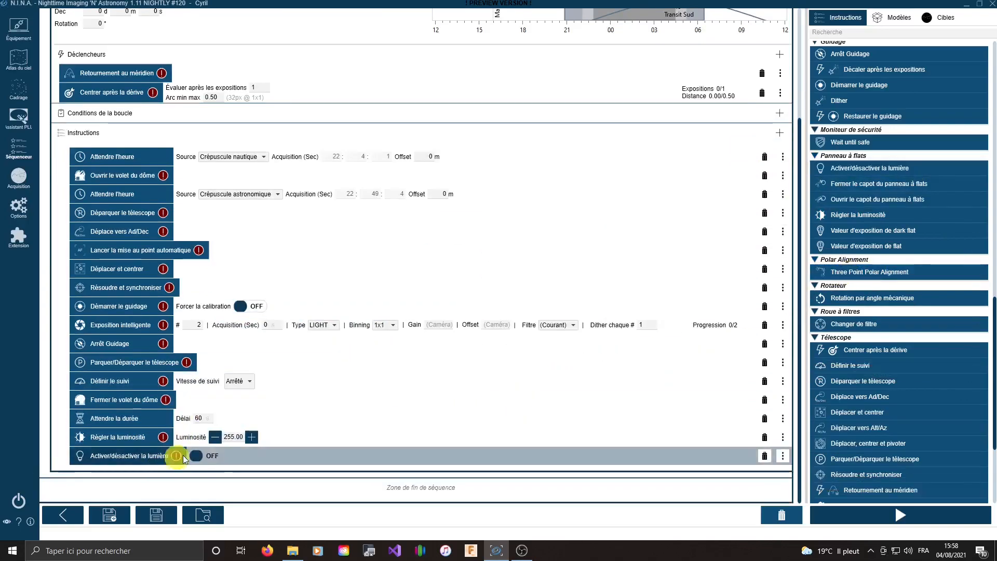
click(209, 456)
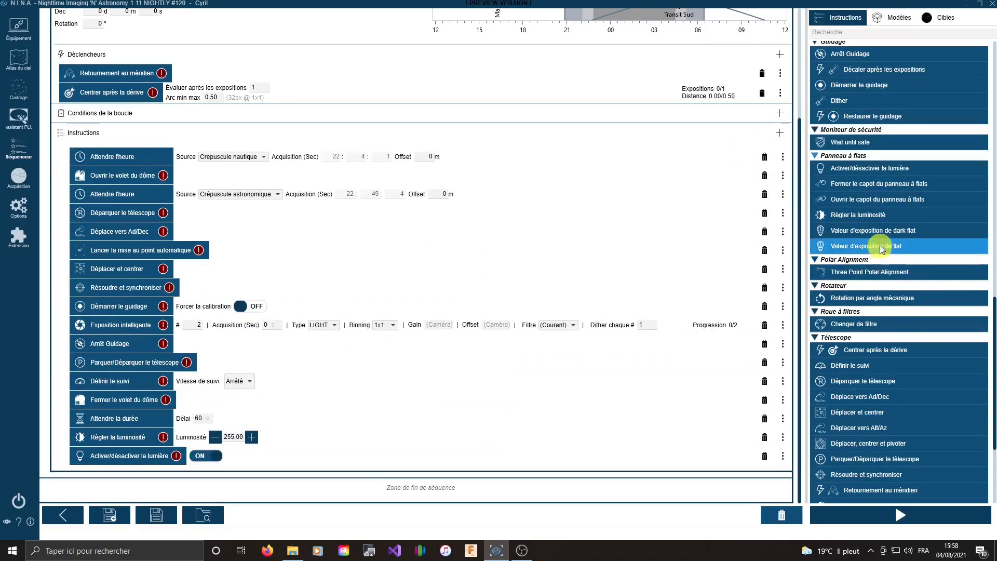
Append "Valeur d'exposition de flat" followed by a second "Activer/désactiver la lumière" left OFF
drag(881, 249, 133, 466)
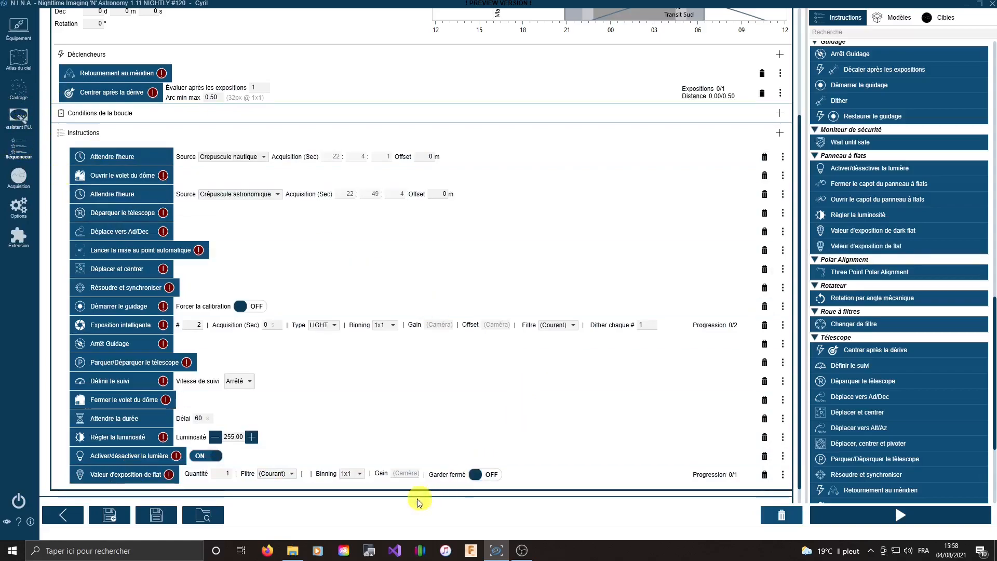
scroll(448, 417, down, 1)
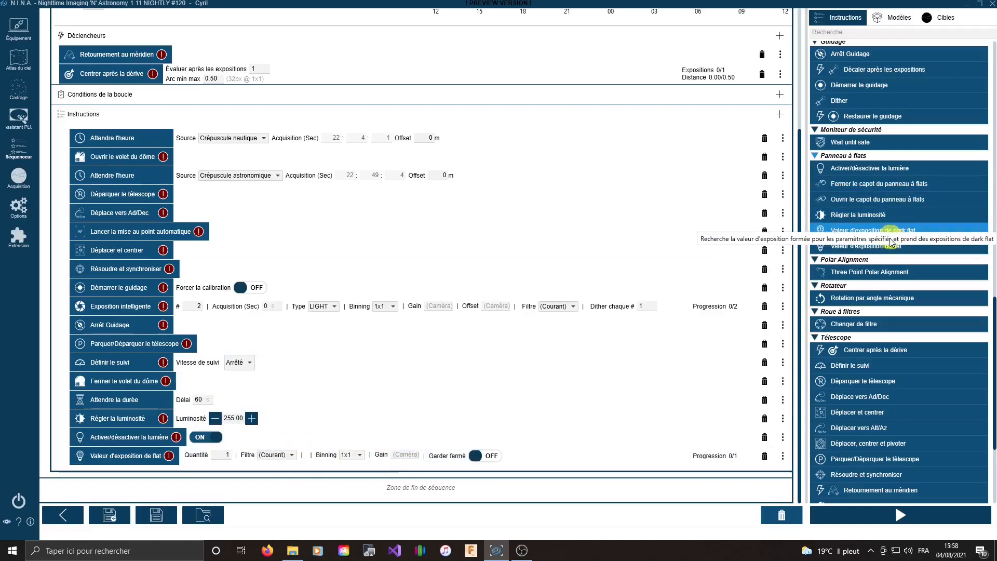
drag(881, 168, 120, 463)
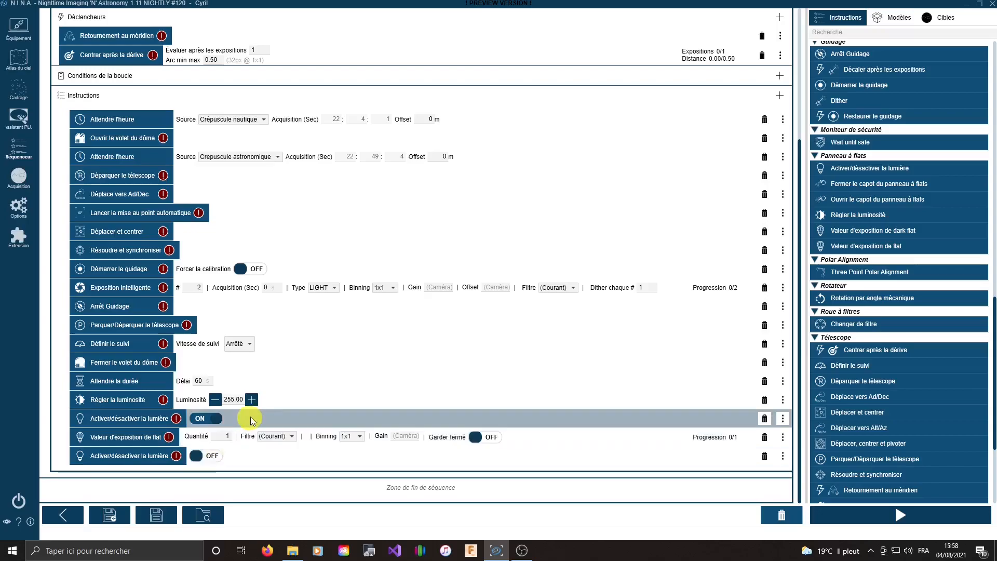
Append the camera instruction "Prendre de nombreuses expositions" at the end of the sequence and set its type to DARK
scroll(887, 239, up, 10)
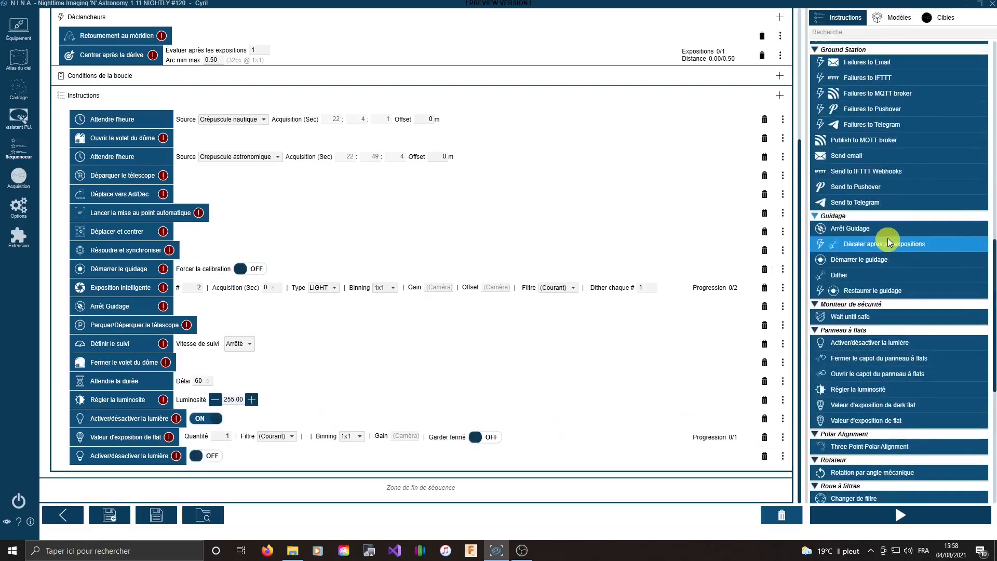
scroll(888, 238, up, 4)
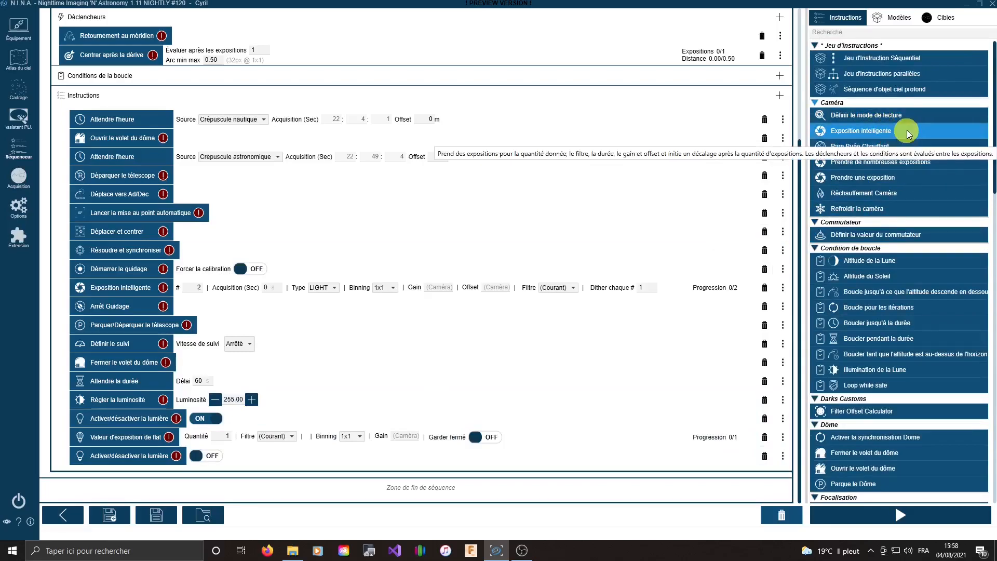
drag(912, 163, 146, 458)
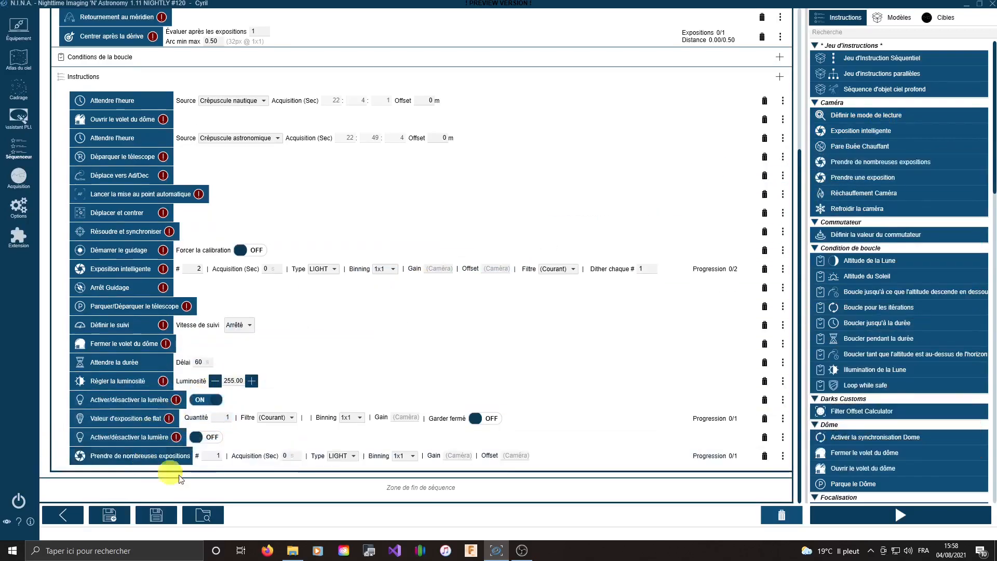
click(348, 460)
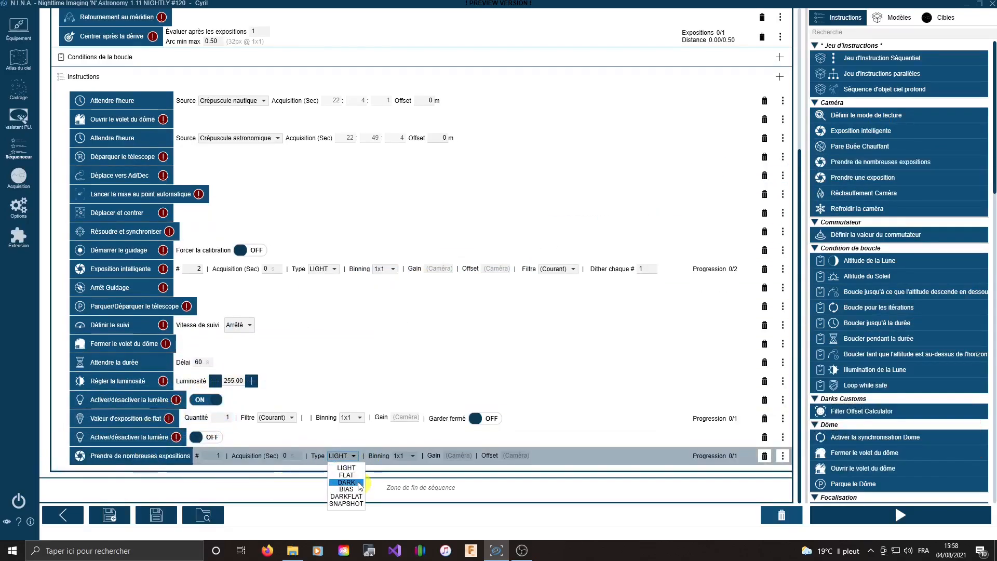
click(358, 483)
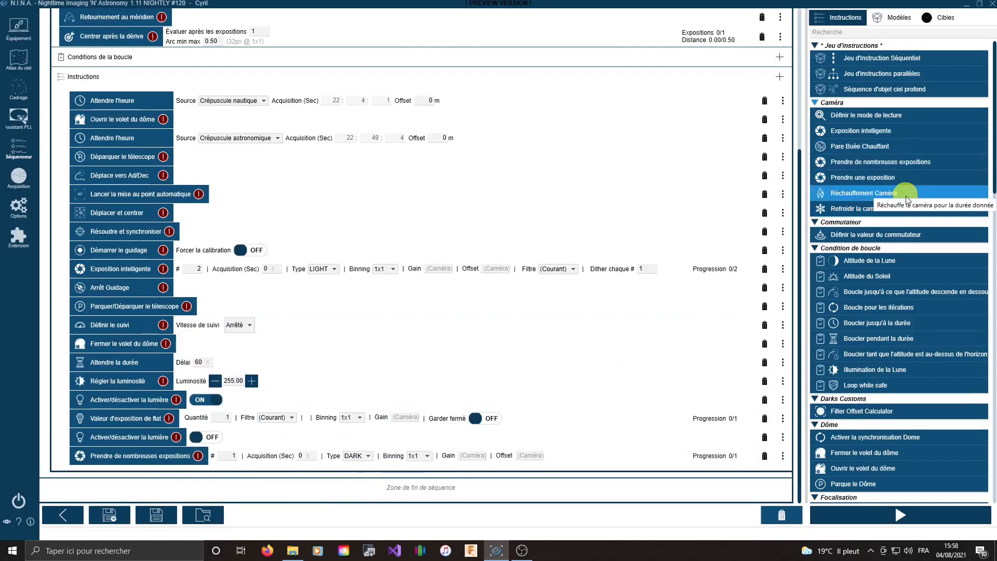
Append another "Prendre de nombreuses expositions" after the dark exposures and set its type to BIAS
drag(883, 162, 166, 470)
click(356, 475)
click(350, 512)
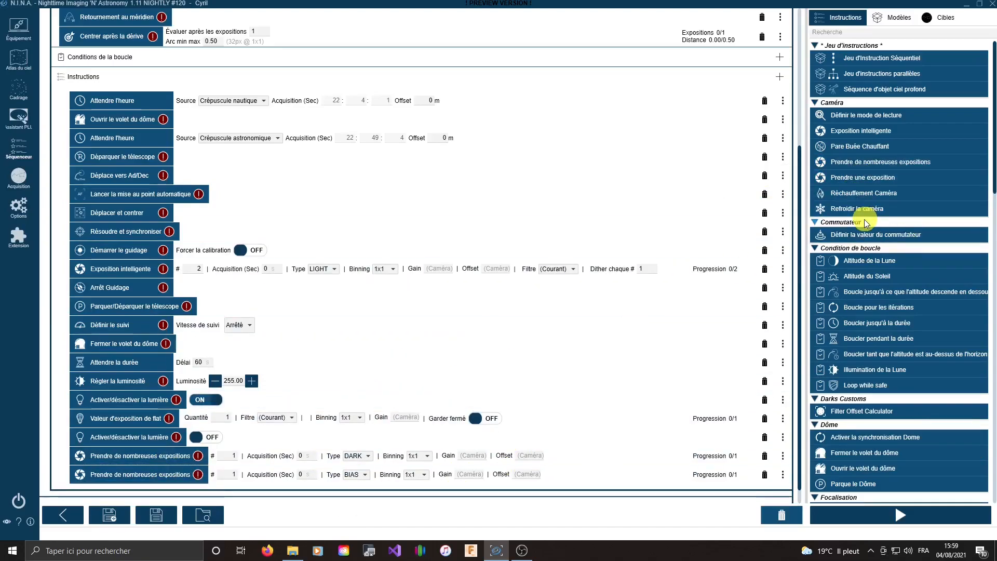
Try to add the camera instruction "Refroidir la caméra" near the start of the sequence's instructions
scroll(864, 219, down, 3)
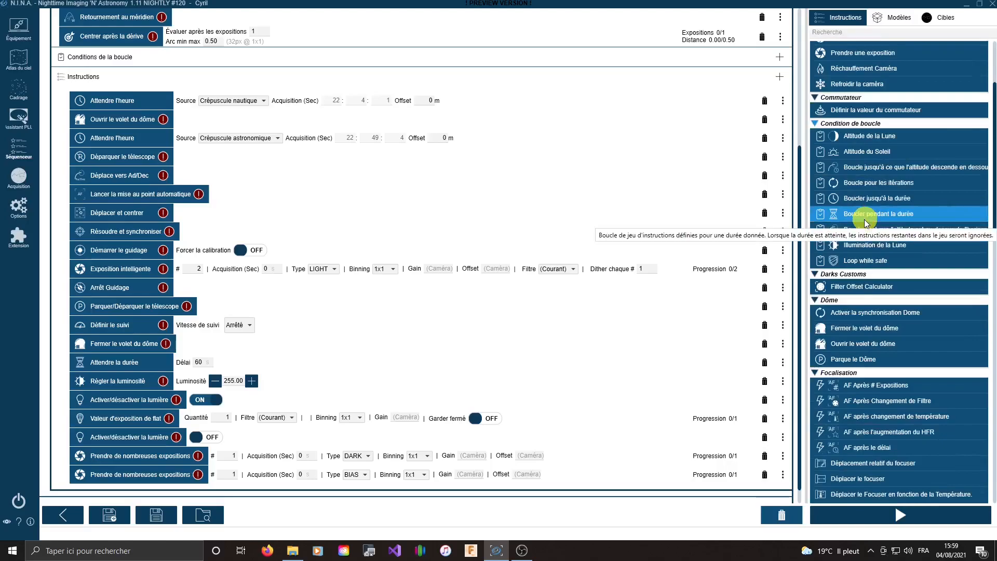
scroll(864, 219, up, 3)
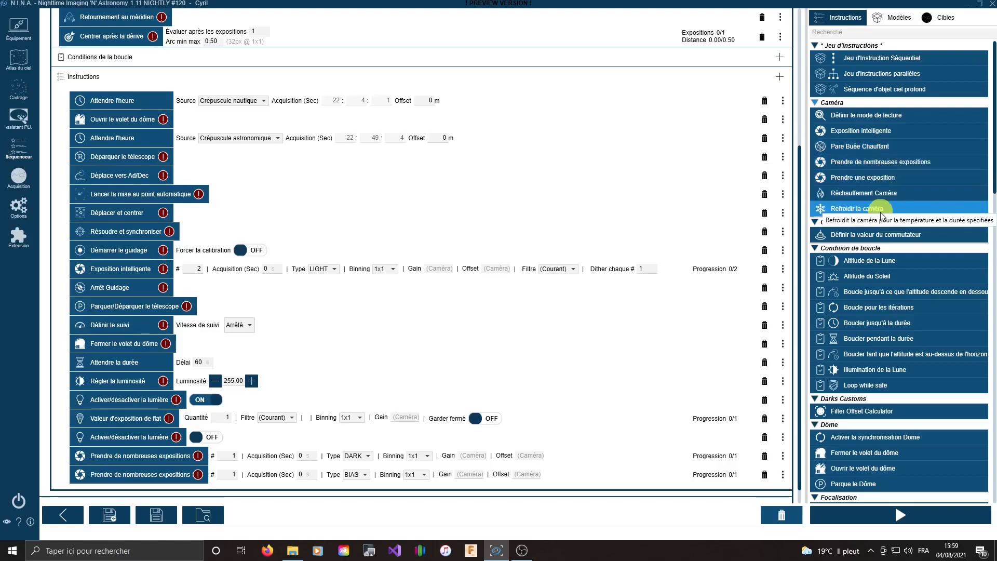
drag(878, 213, 41, 137)
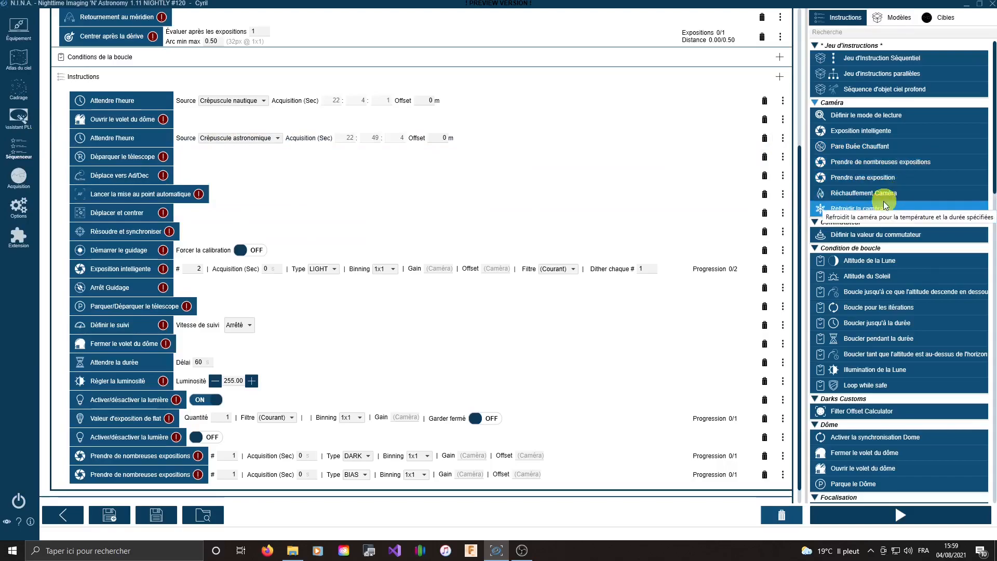
Insert "Refroidir la caméra" after the dome shutter opening, with a temperature of -10 °C and a minimum duration of 30 min
drag(889, 208, 111, 128)
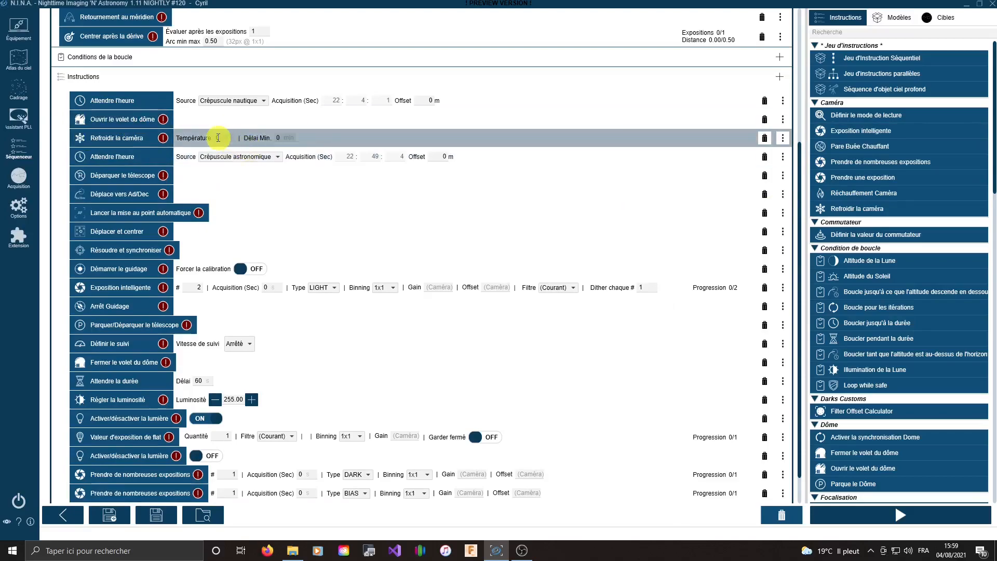
drag(220, 138, 206, 137)
text(-10)
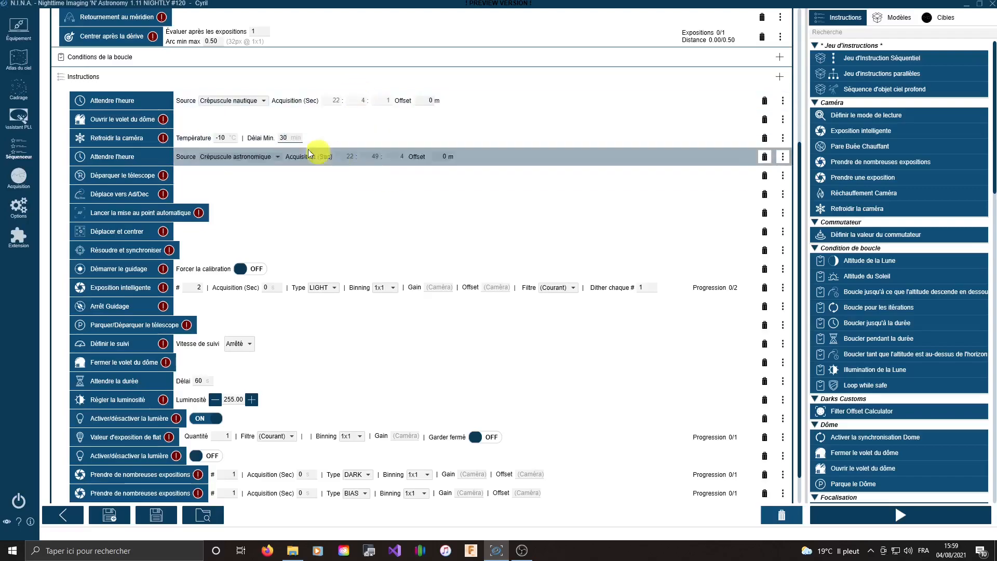
Append "Réchauffement Caméra" at the end of the sequence and set its minimum duration to 30 min
scroll(485, 363, down, 2)
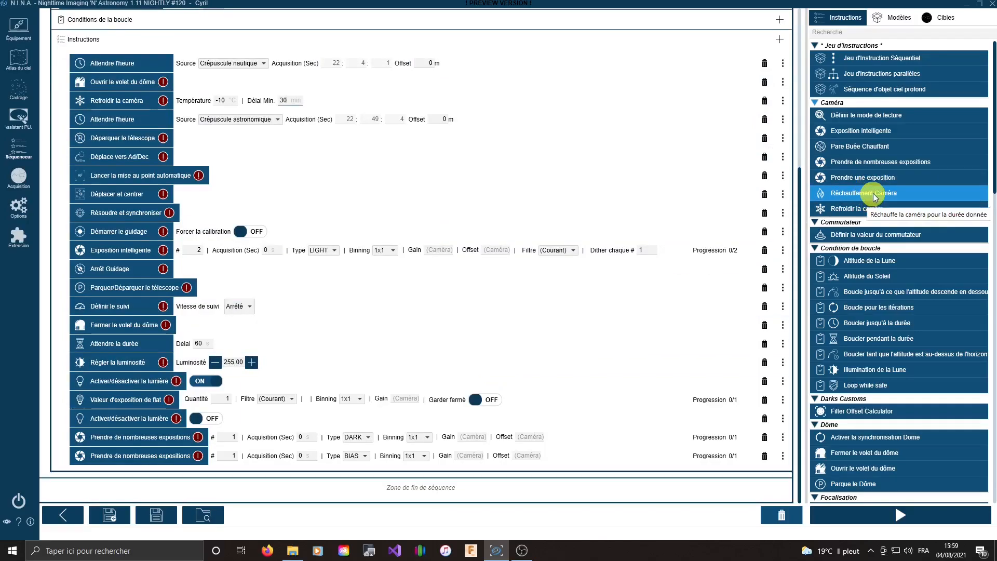
drag(874, 197, 191, 471)
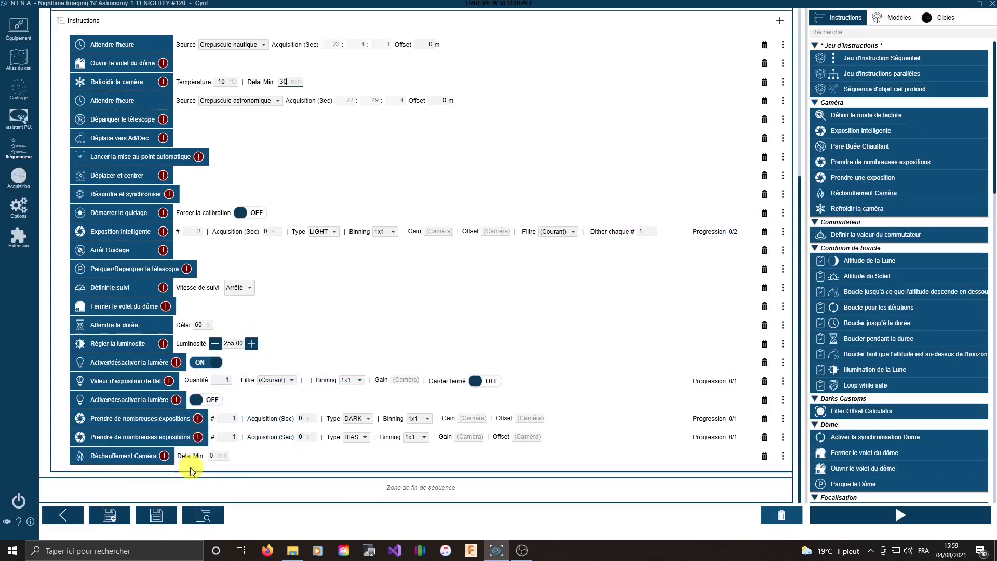
click(216, 457)
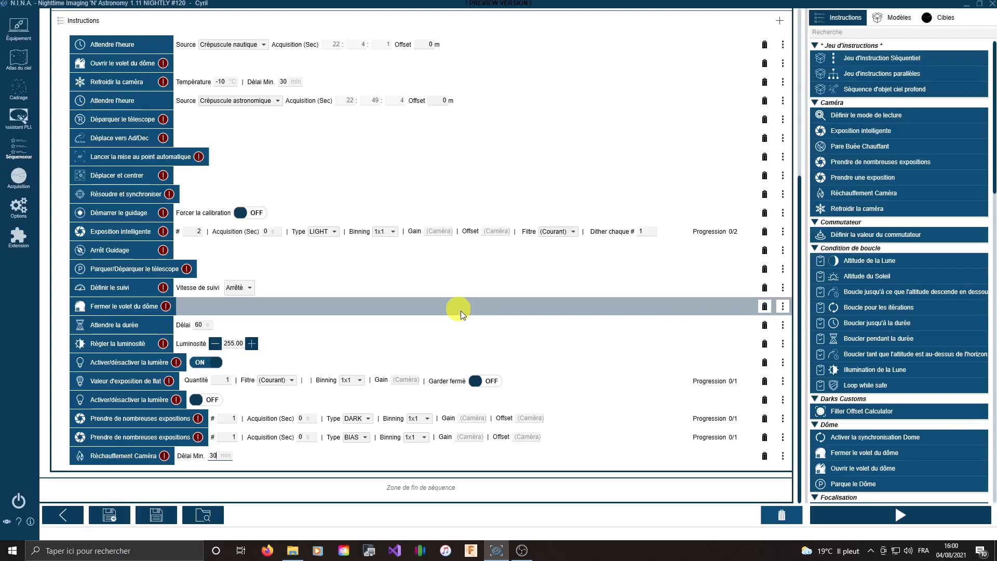
Rename the deep-sky object sequence "Ma séquence 1" and save it as a template
scroll(460, 311, up, 5)
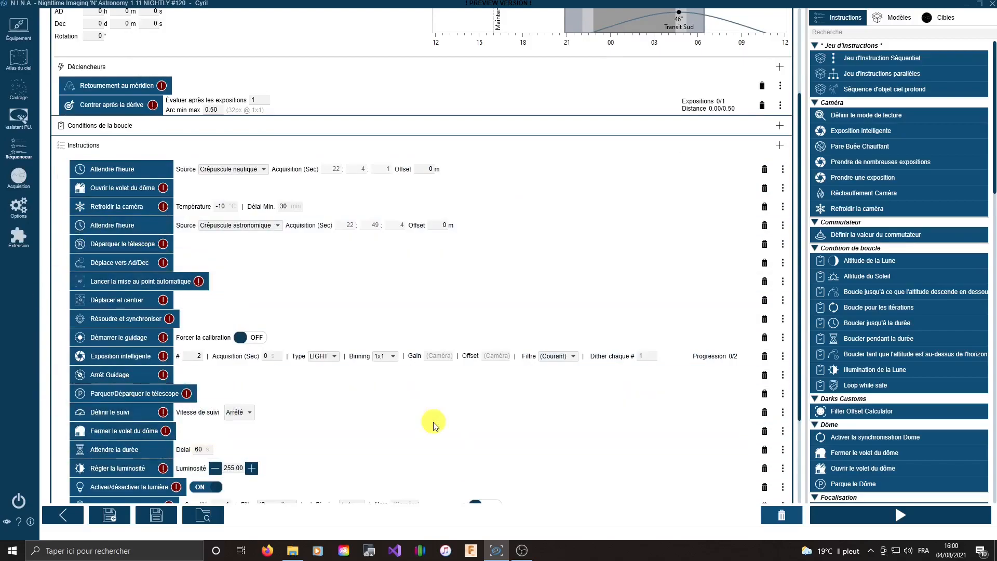
scroll(434, 425, down, 3)
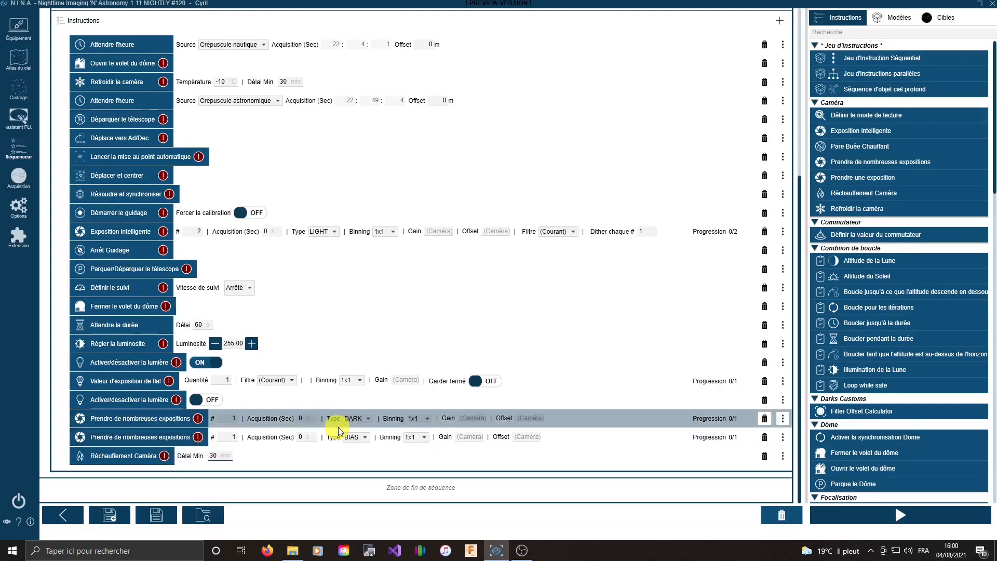
scroll(338, 429, up, 5)
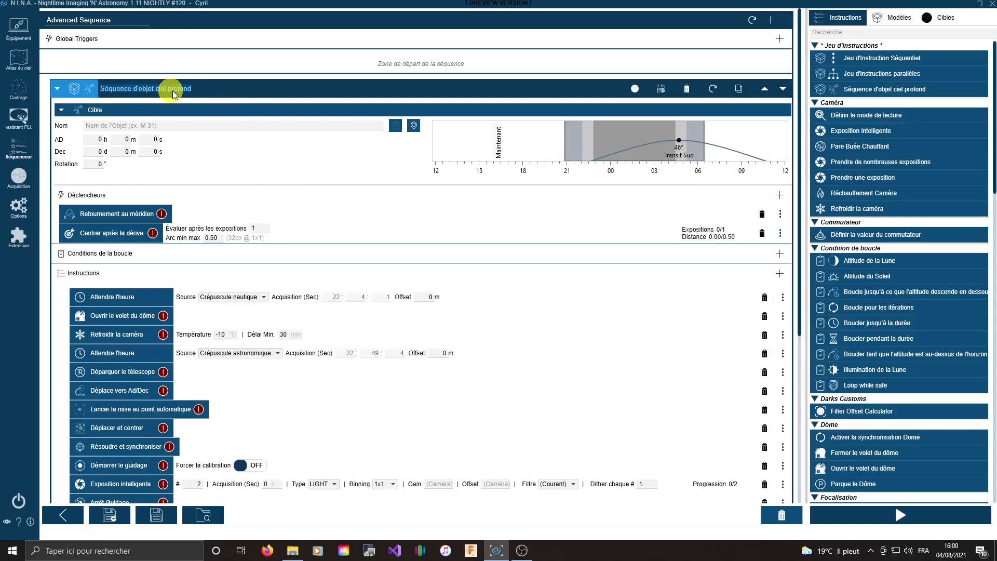
text(Ma séquence 1)
click(661, 90)
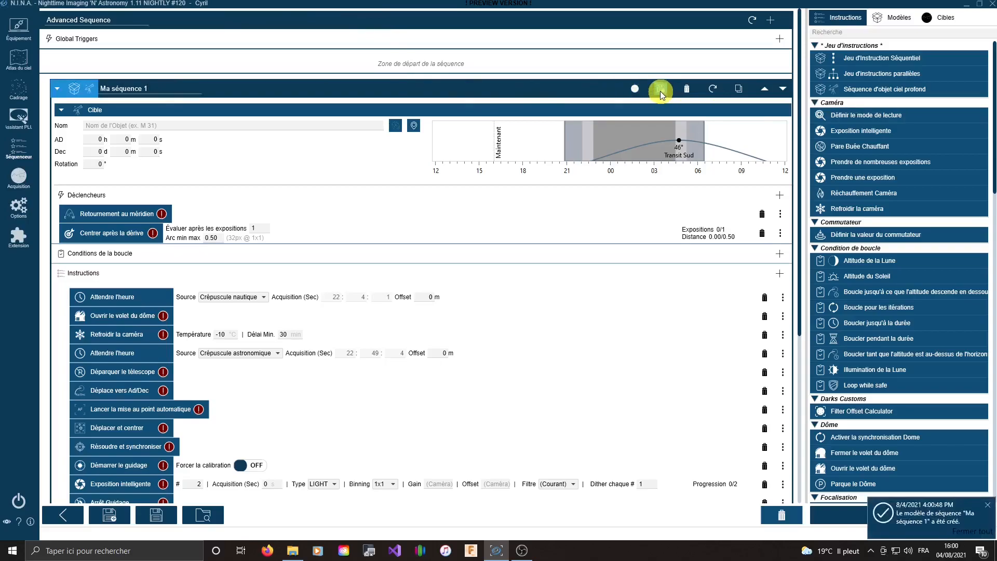
Show the saved sequence templates and delete the "Ma séquence 1" sequence from the target area
click(895, 18)
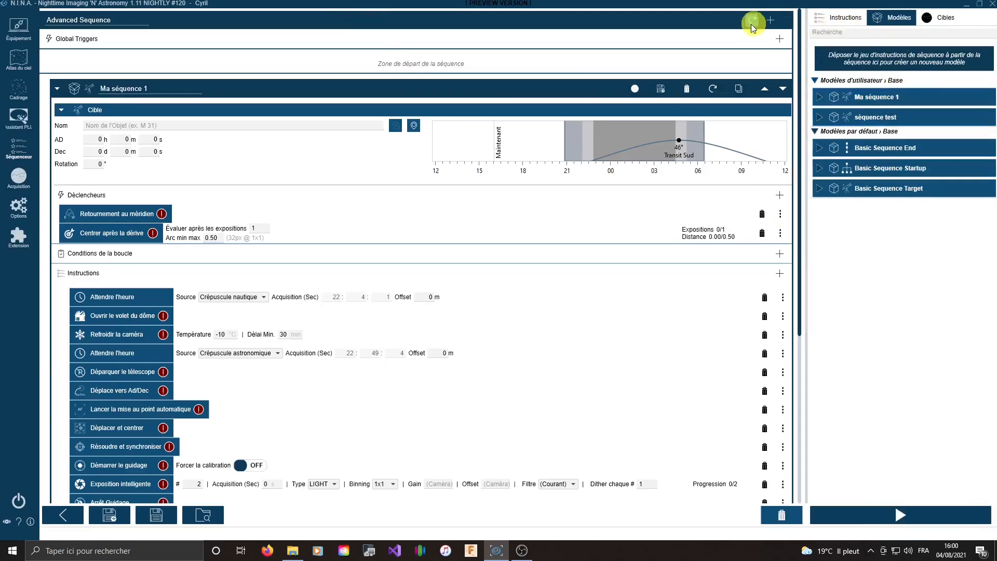
click(687, 88)
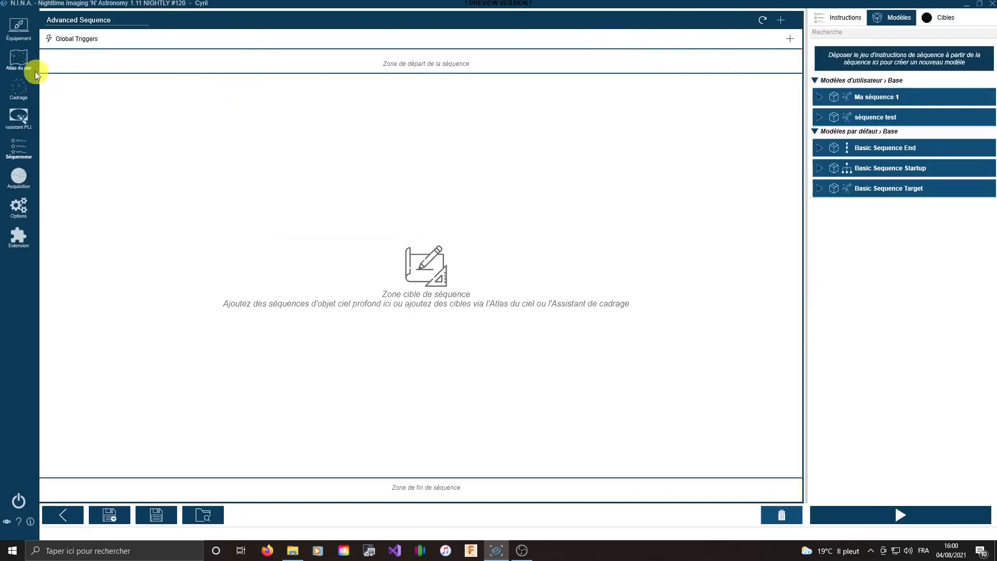
Add M27 from the sky atlas to the advanced sequencer using the "Ma séquence 1" template
click(20, 59)
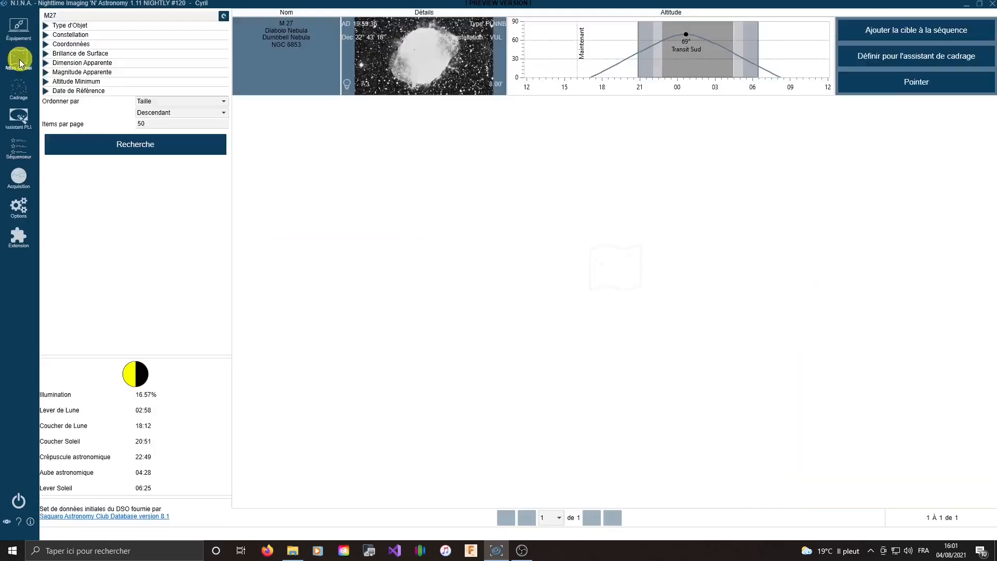
key(Return)
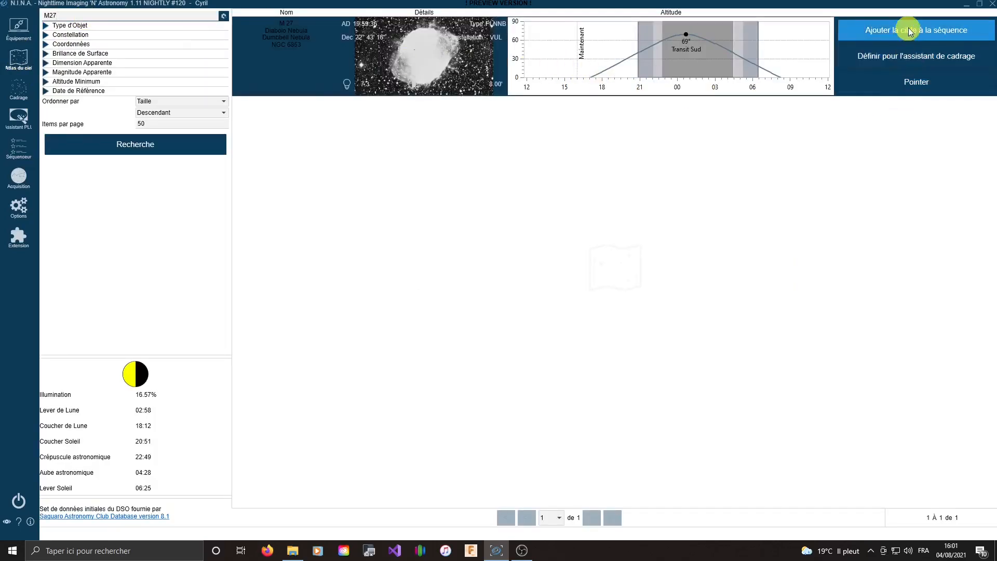
click(909, 30)
mouse_move(942, 50)
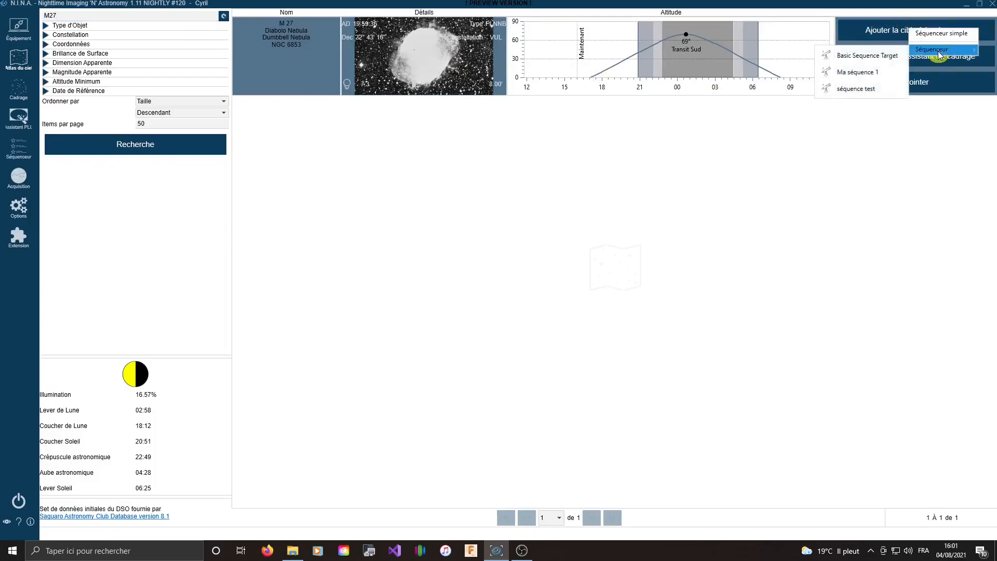
click(857, 73)
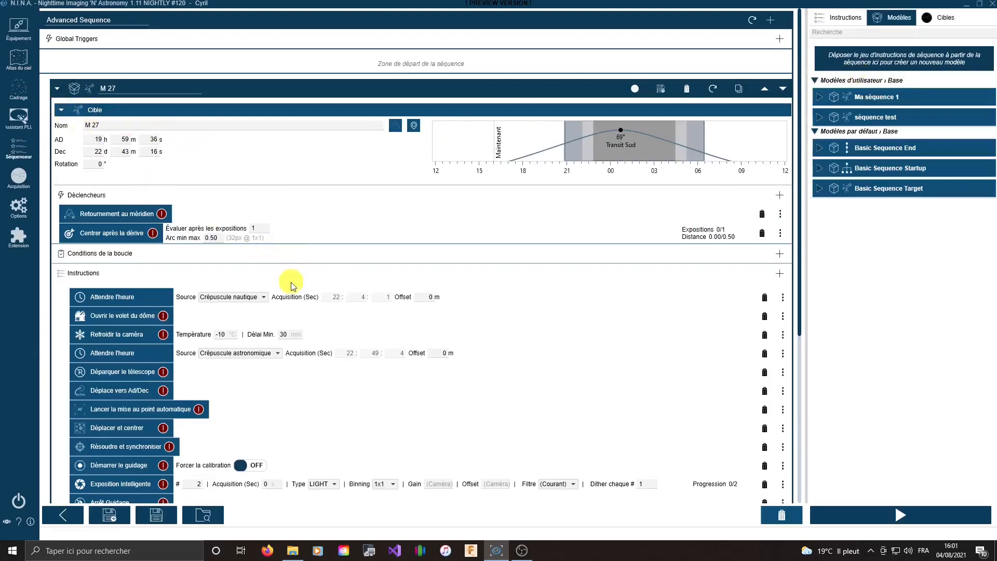
Review the M 27 sequence's target data and instructions, and look through the saved targets and templates
scroll(291, 282, down, 5)
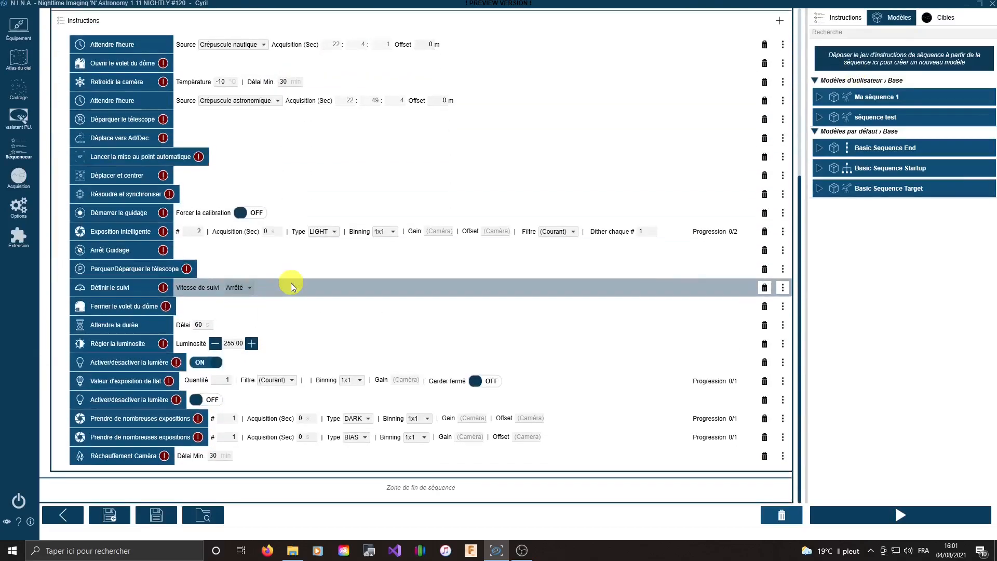
scroll(460, 162, up, 3)
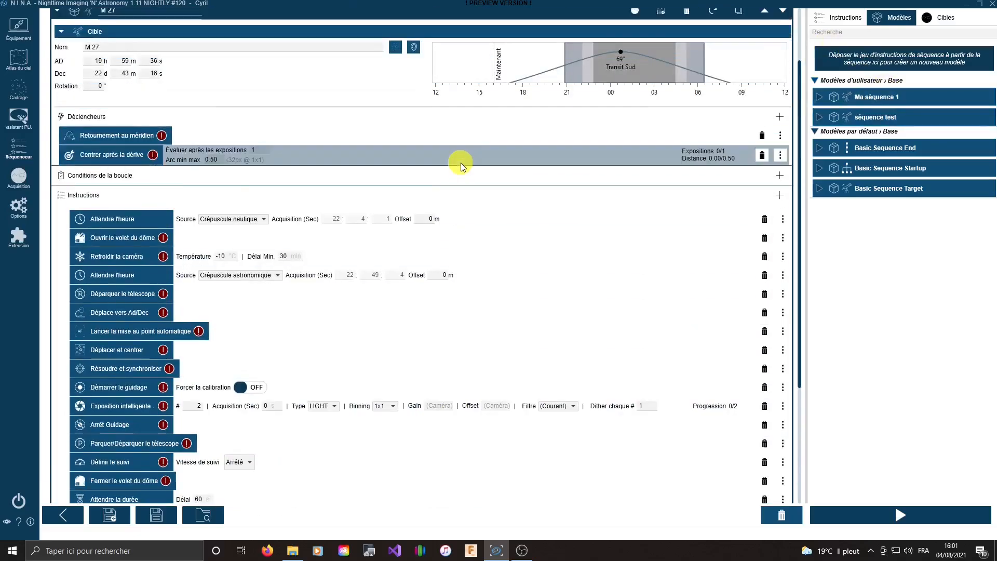
scroll(460, 163, up, 2)
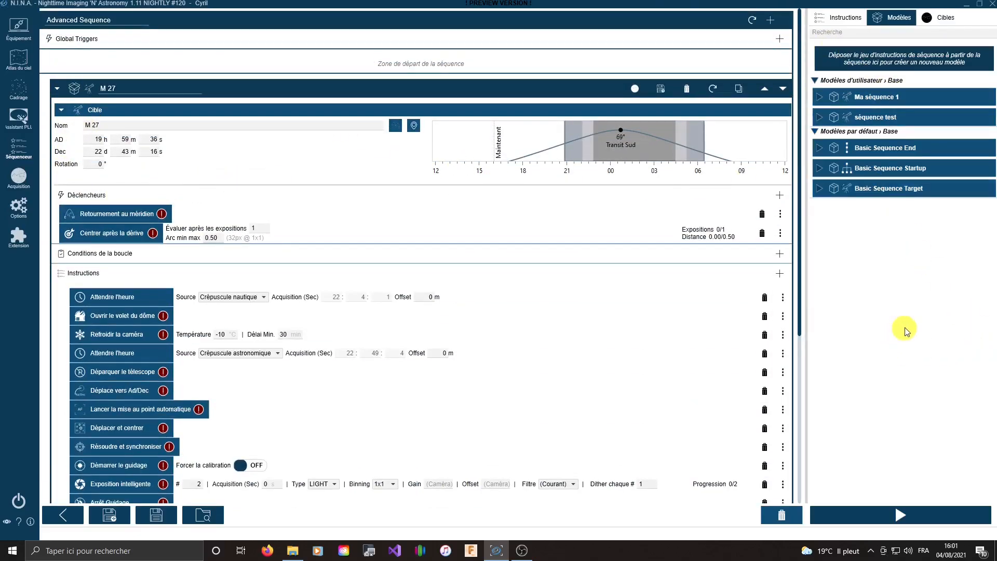
scroll(652, 325, down, 2)
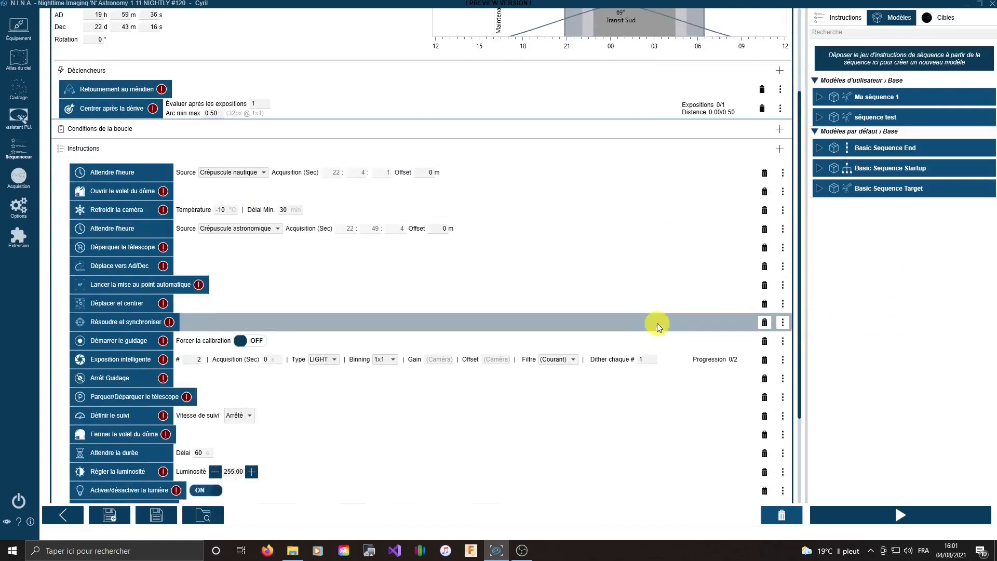
click(941, 19)
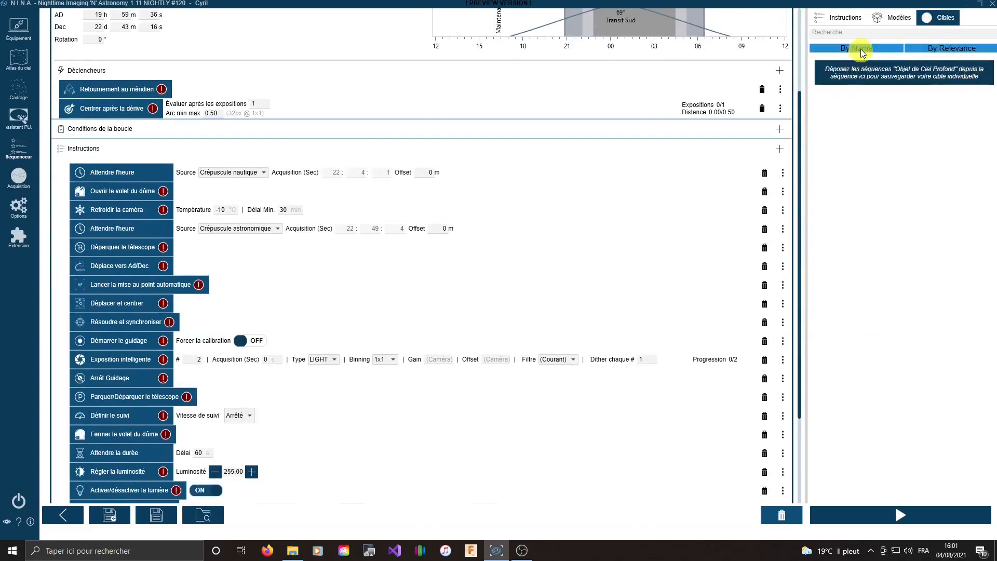
click(892, 20)
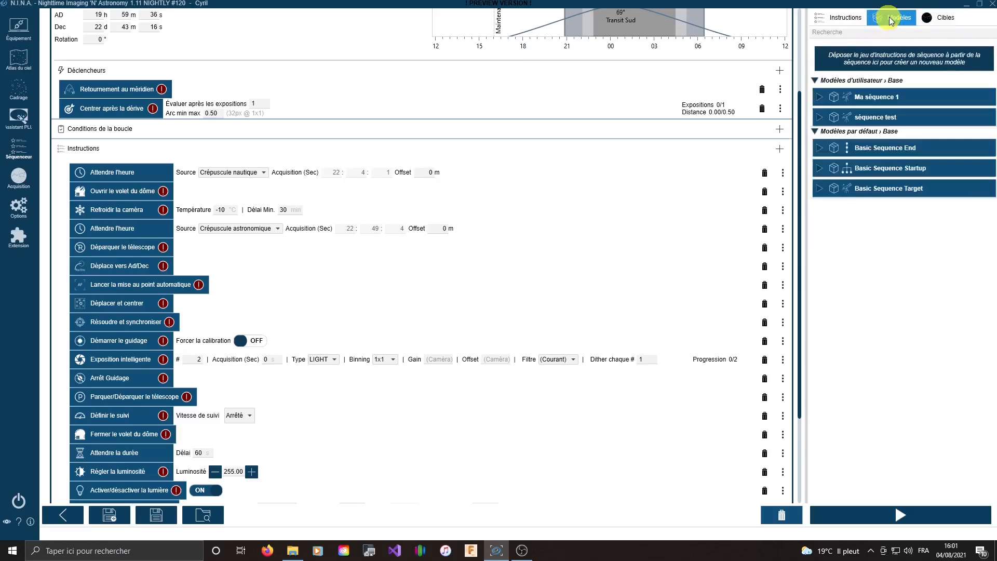
click(841, 17)
Delete the M 27 sequence from the target area
scroll(431, 145, up, 2)
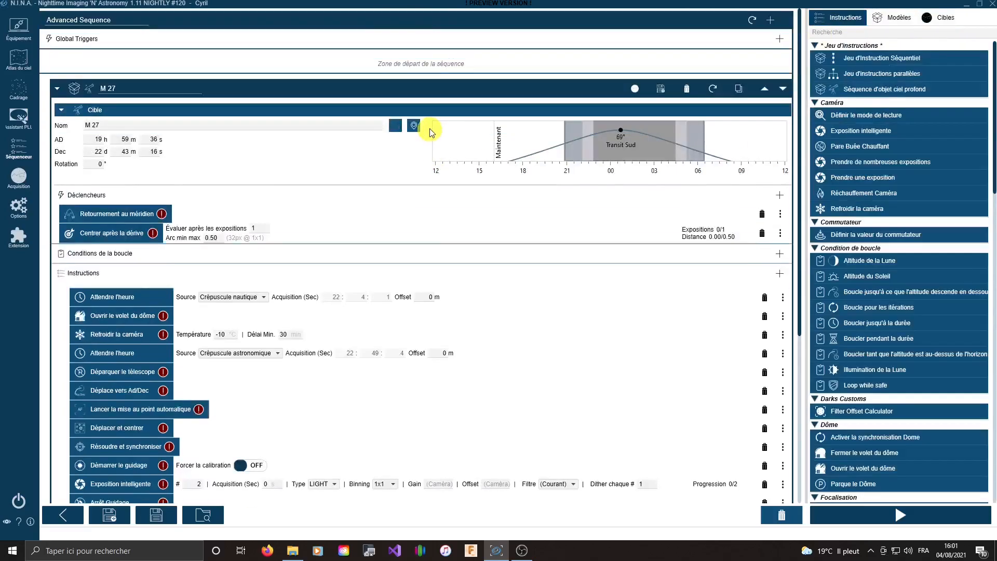
click(687, 89)
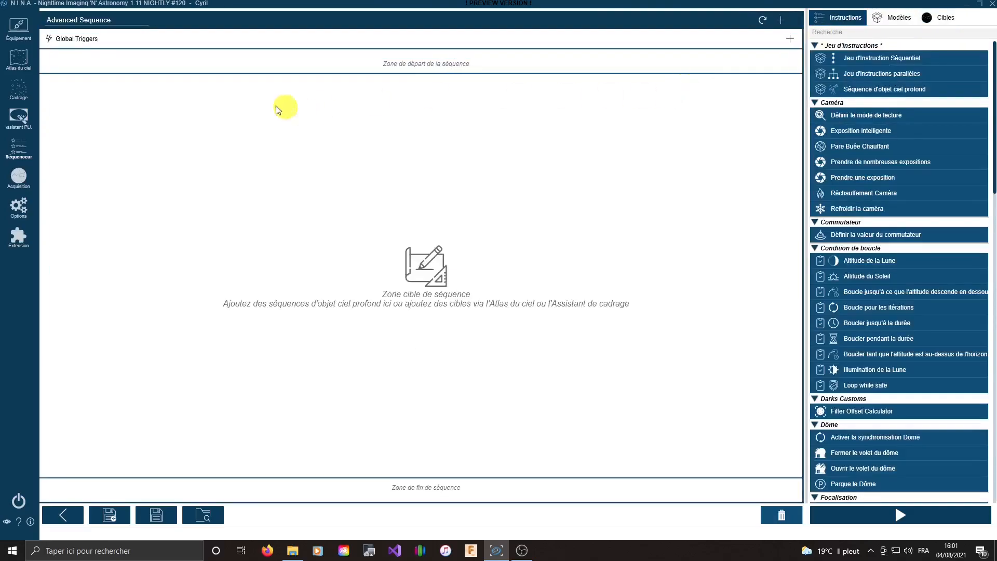
Search the sky atlas for M31 and set it as the target of the framing assistant
click(19, 58)
click(68, 14)
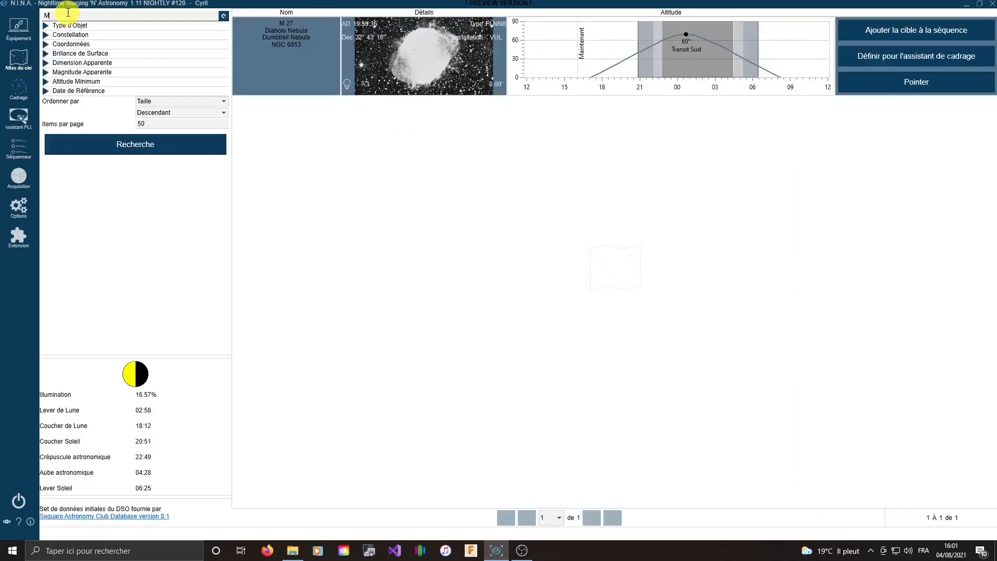
key(Return)
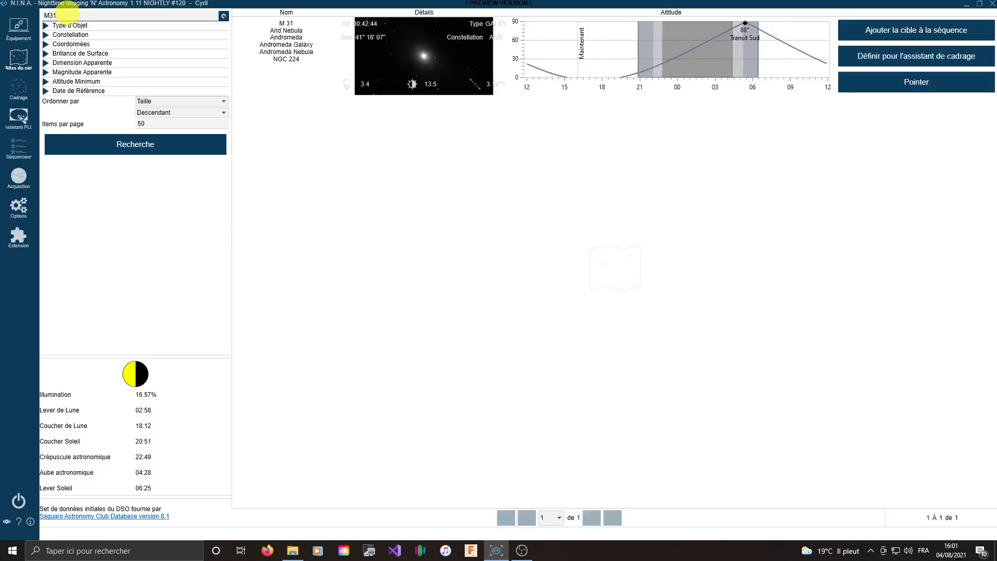
click(908, 56)
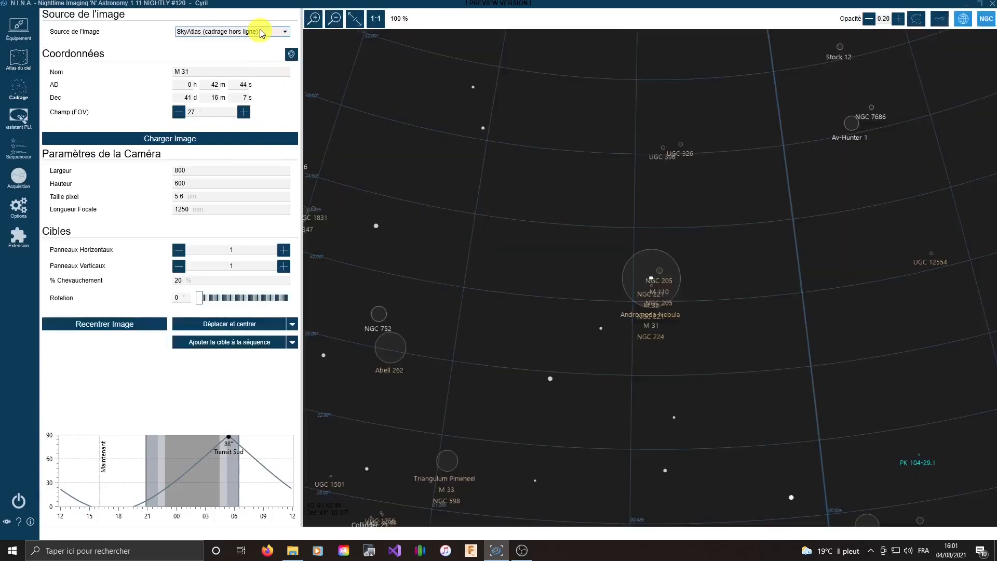
Set the framing image source to NASA Sky Survey and start loading the M 31 image
click(261, 32)
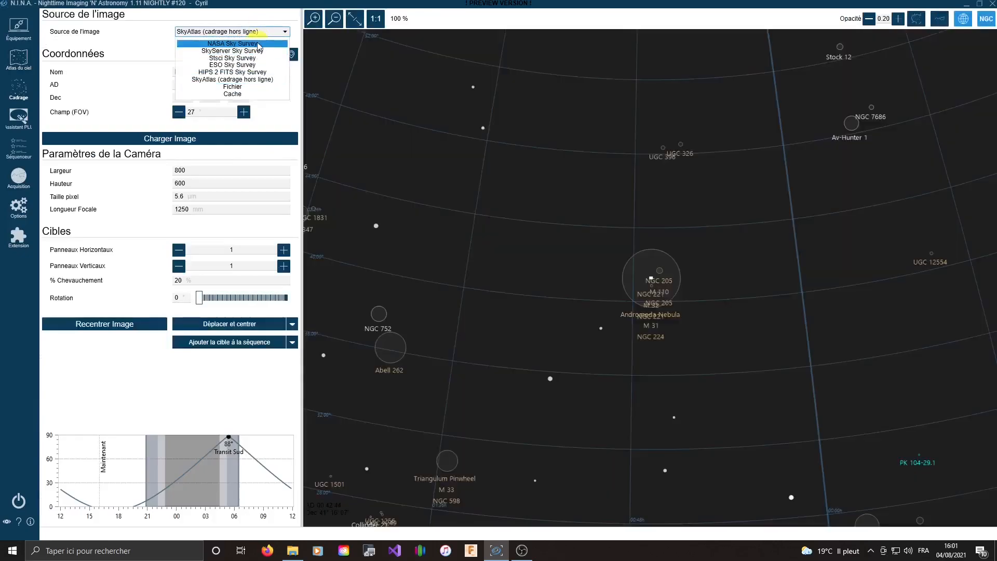
click(259, 43)
click(190, 140)
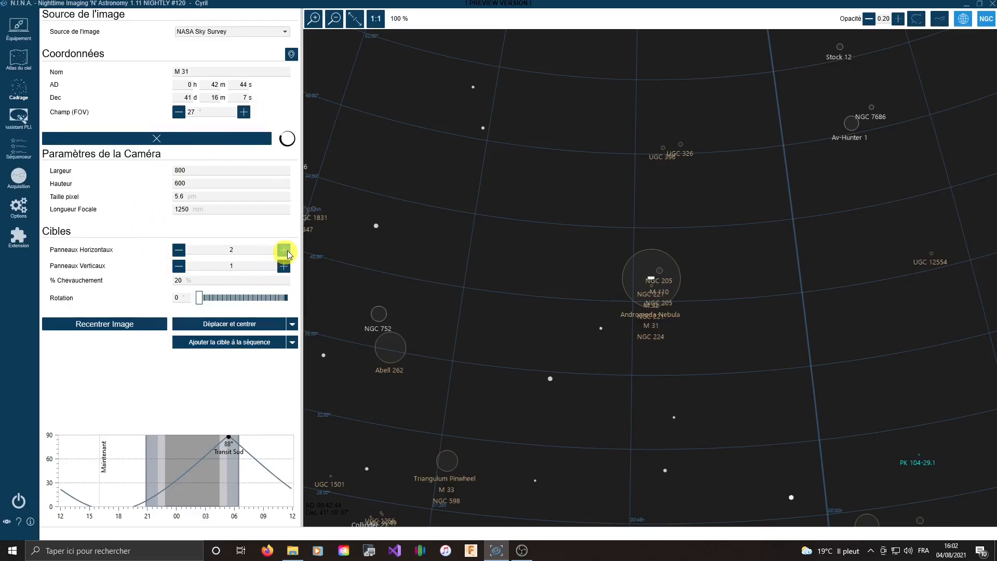
Set the mosaic to 2 horizontal and 3 vertical panels and add its panels as targets with the "Ma séquence 1" template
click(284, 267)
click(284, 266)
click(292, 342)
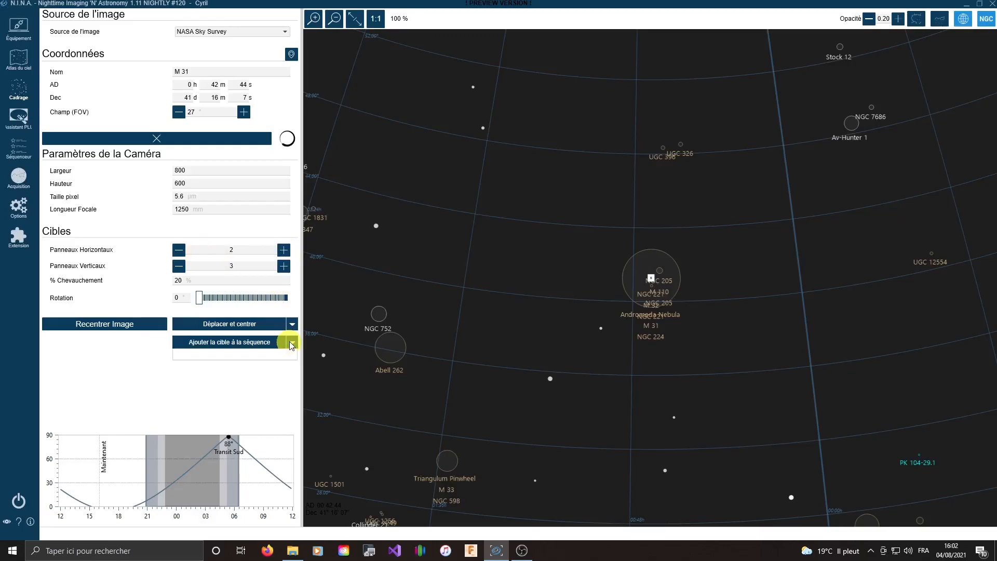
click(275, 352)
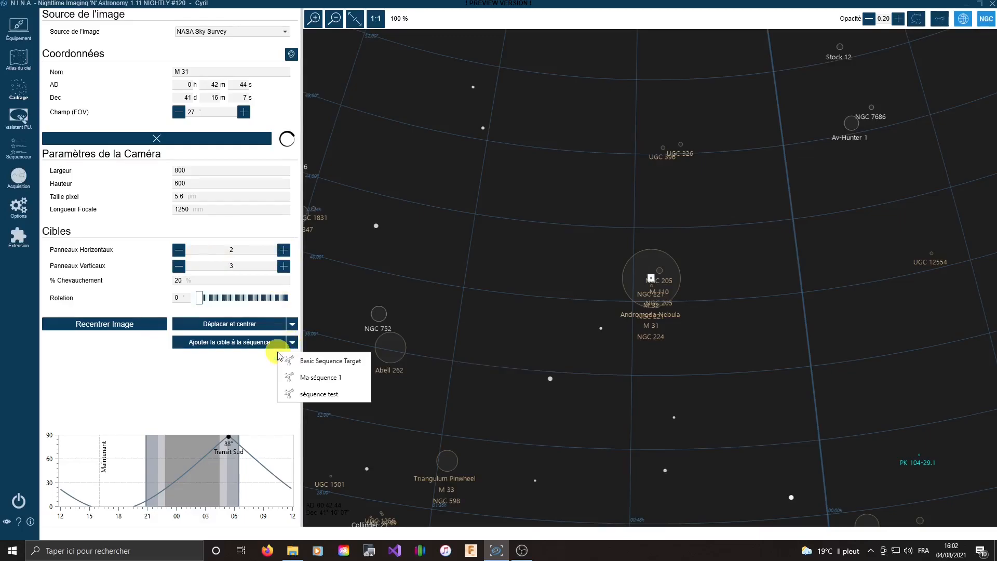
click(316, 378)
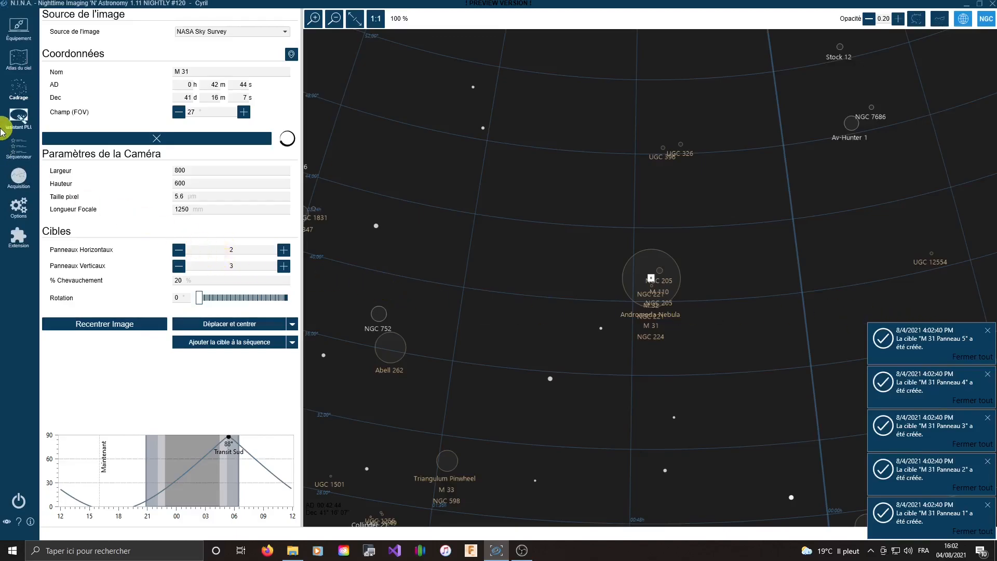
Show the saved M 31 panel targets in the sequencer and dismiss the notifications covering them
click(19, 146)
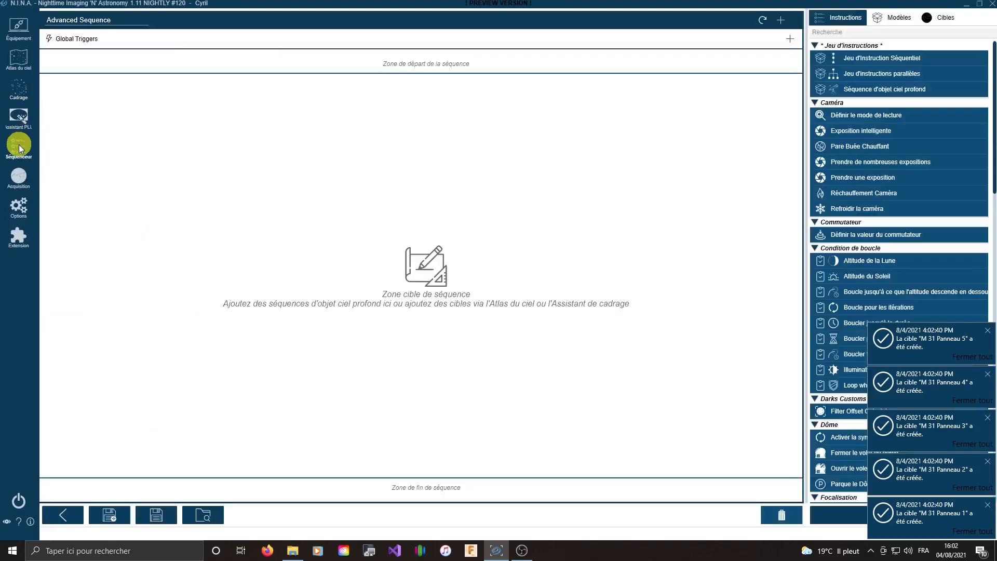
click(956, 21)
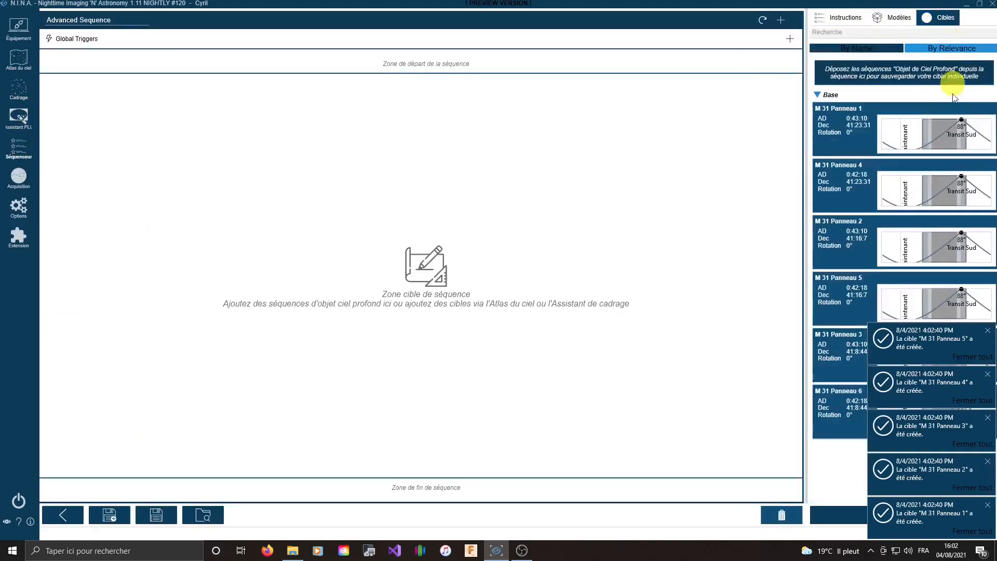
click(989, 331)
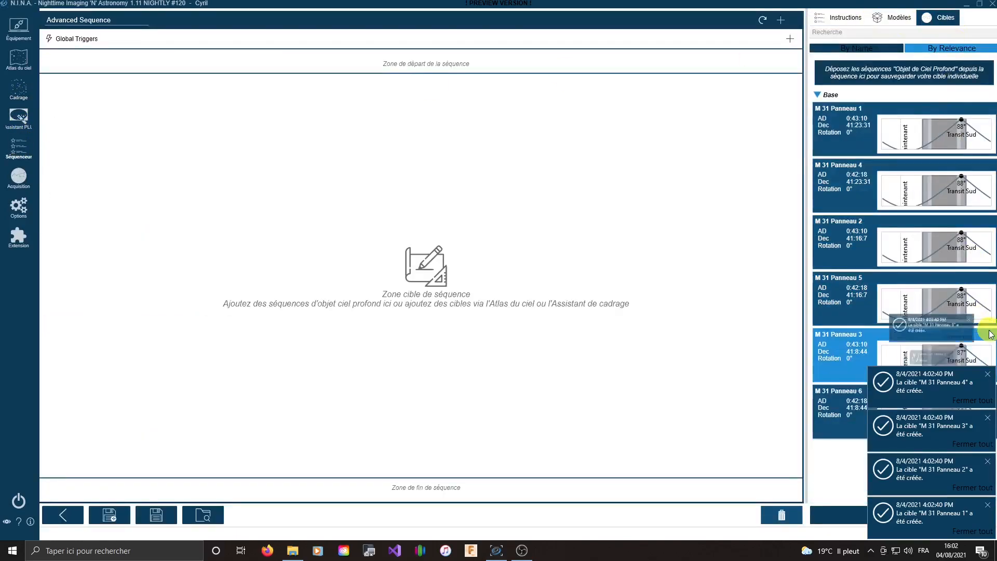
click(982, 398)
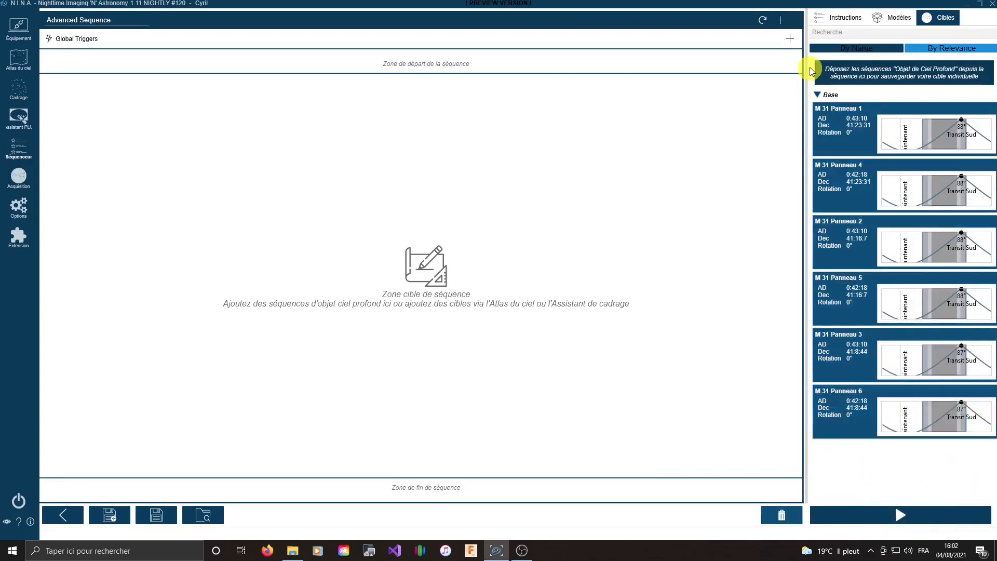
Add the saved M 31 Panneau 1 target to the target area of the empty advanced sequence
click(17, 92)
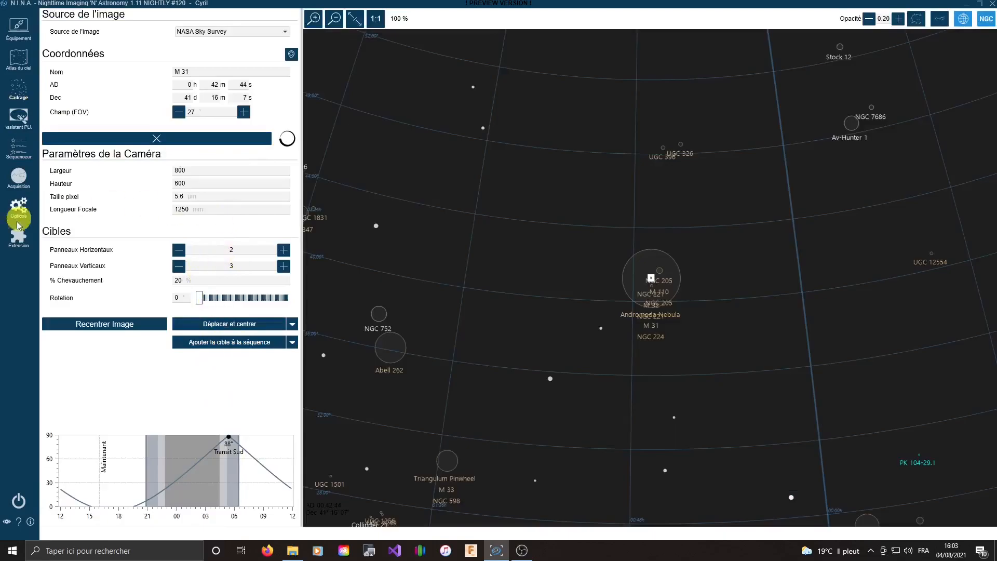
click(19, 157)
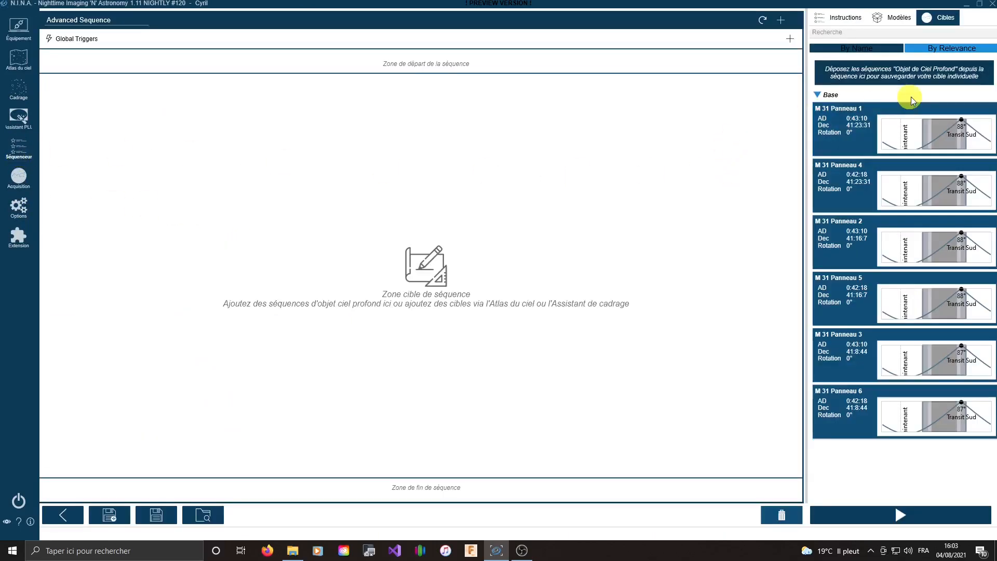
click(842, 130)
drag(850, 122, 561, 119)
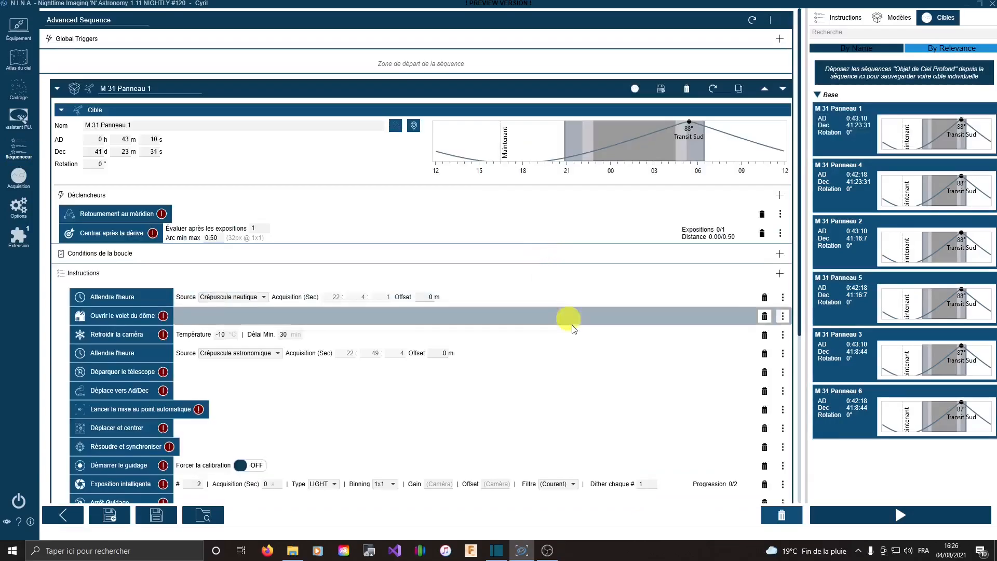
Review the M 31 Panneau 1 sequence from its target coordinates and triggers through its instructions to the final camera warming
scroll(590, 388, down, 2)
scroll(589, 387, down, 4)
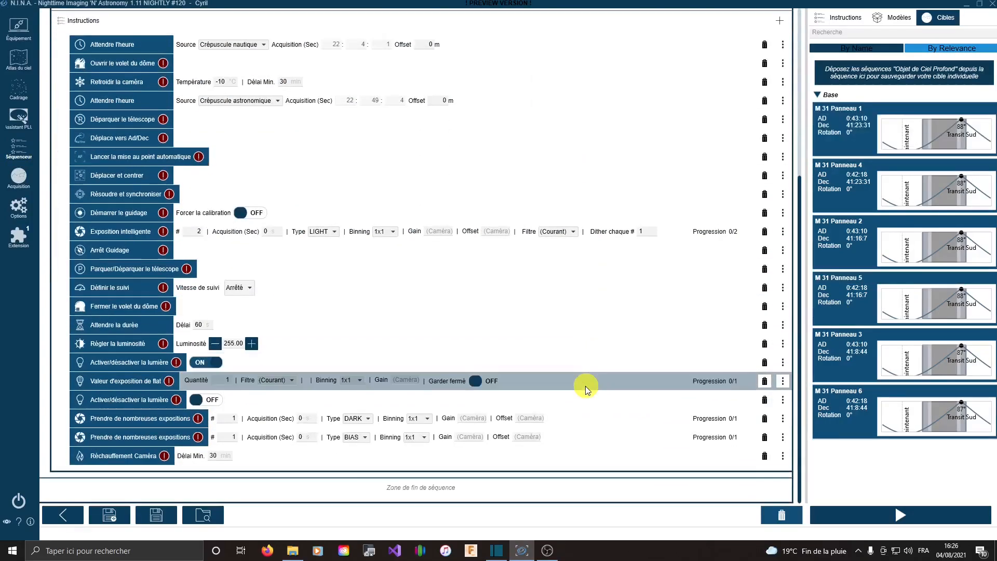
scroll(583, 387, up, 5)
scroll(575, 385, down, 5)
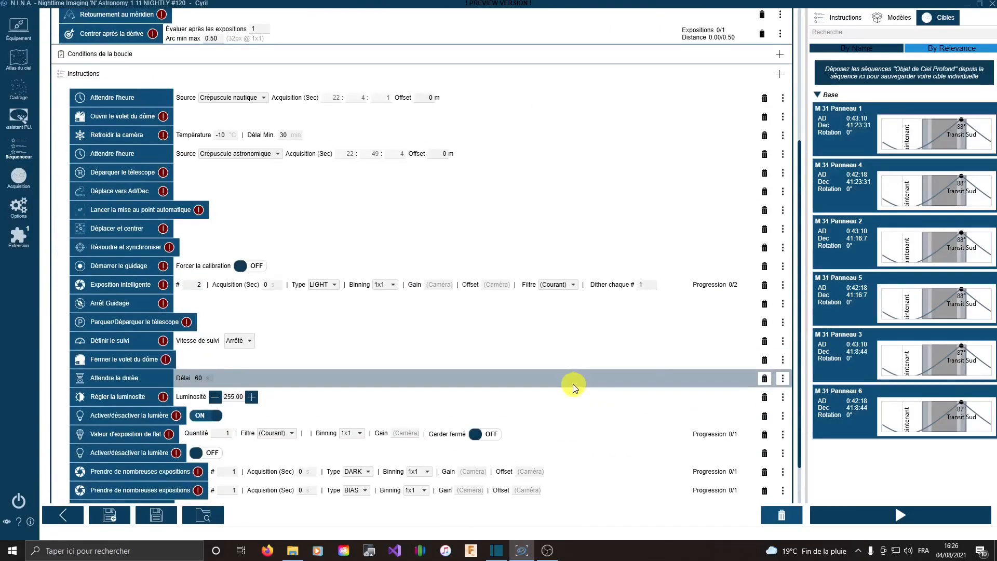
scroll(572, 384, up, 4)
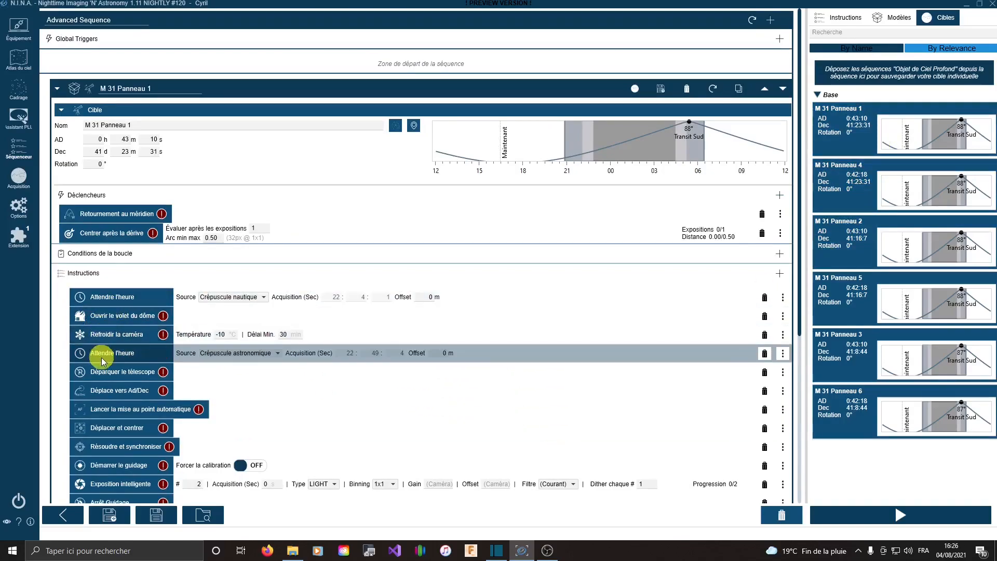
scroll(94, 464, down, 5)
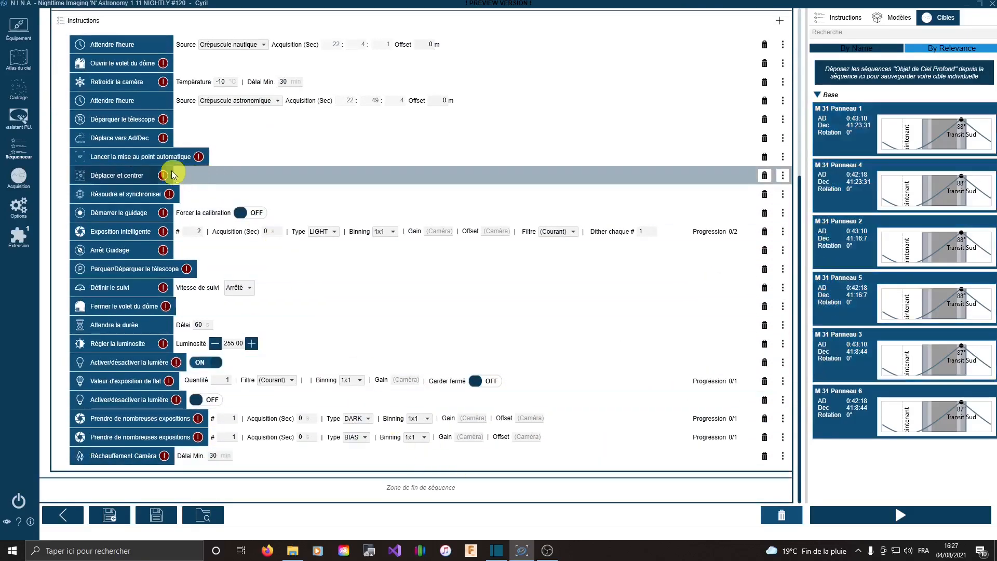
scroll(256, 419, up, 3)
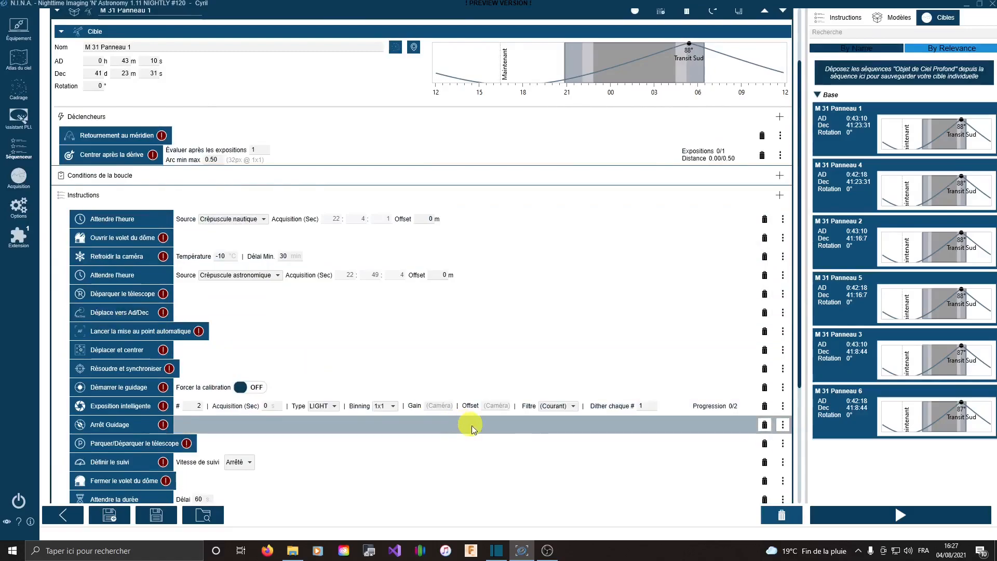
scroll(470, 424, down, 3)
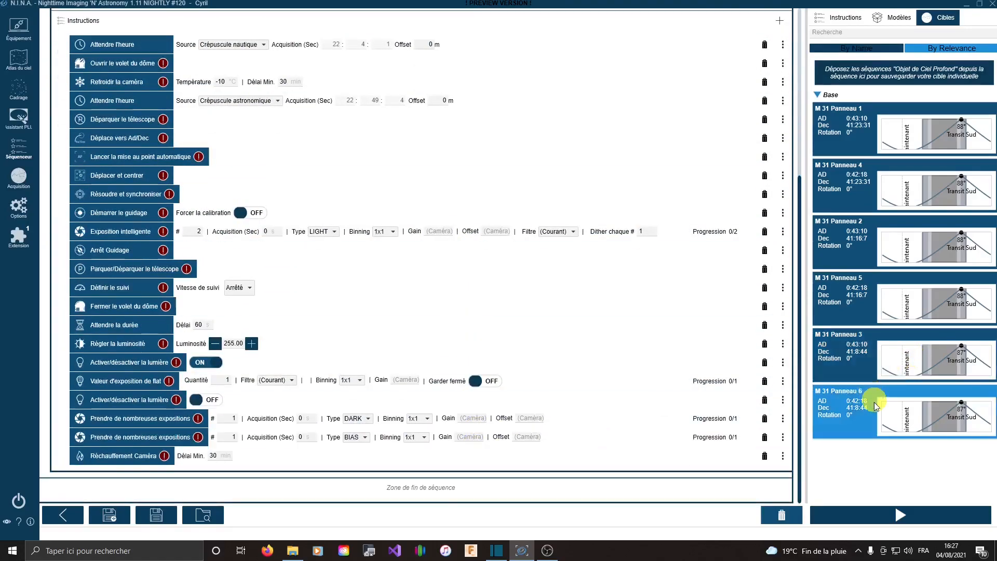